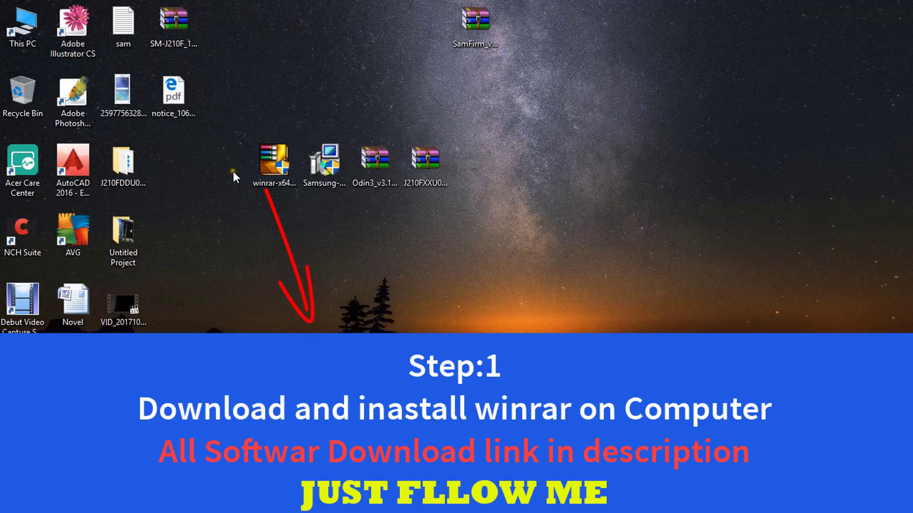
pyautogui.moveTo(224, 183); pyautogui.dragTo(494, 147)
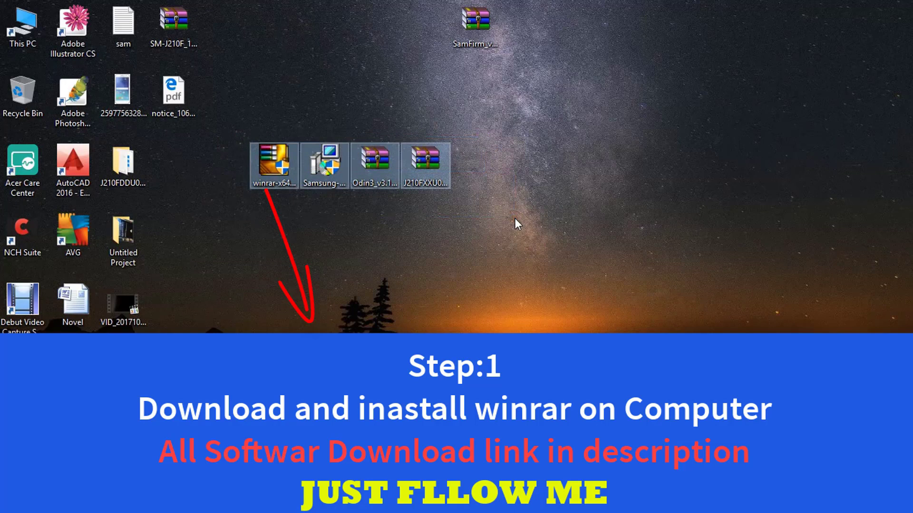
pyautogui.click(515, 218)
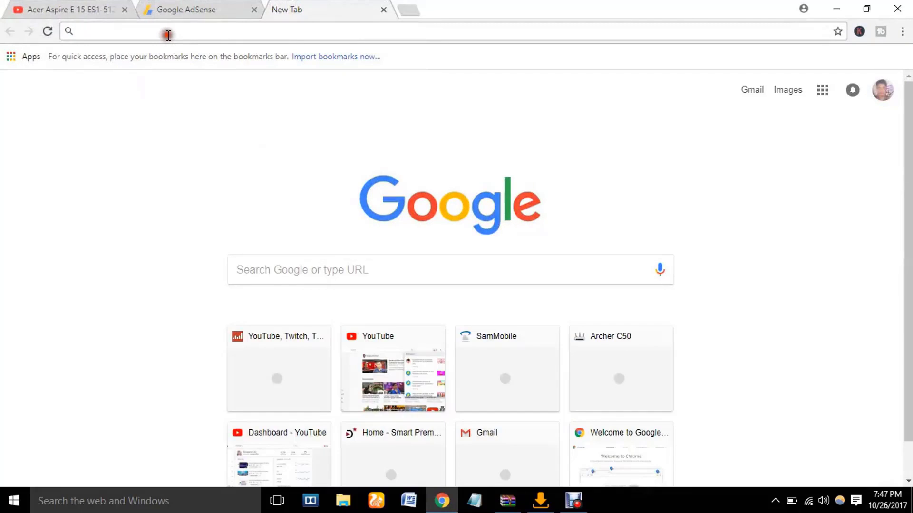
# Step: Search the web for "winrar download" and start downloading WinRAR from the win-rar.com download page
pyautogui.click(169, 36)
pyautogui.write('wi')
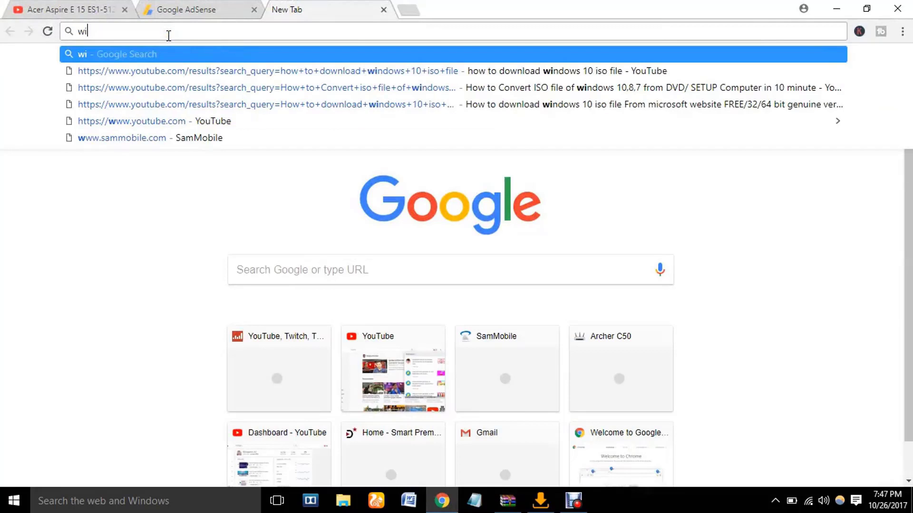
pyautogui.write('nrar')
pyautogui.click(155, 72)
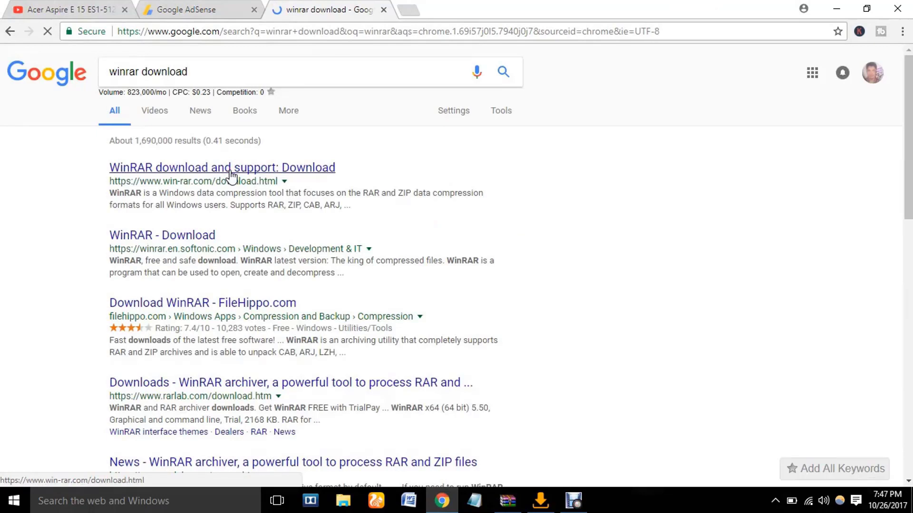
pyautogui.click(231, 172)
pyautogui.click(462, 149)
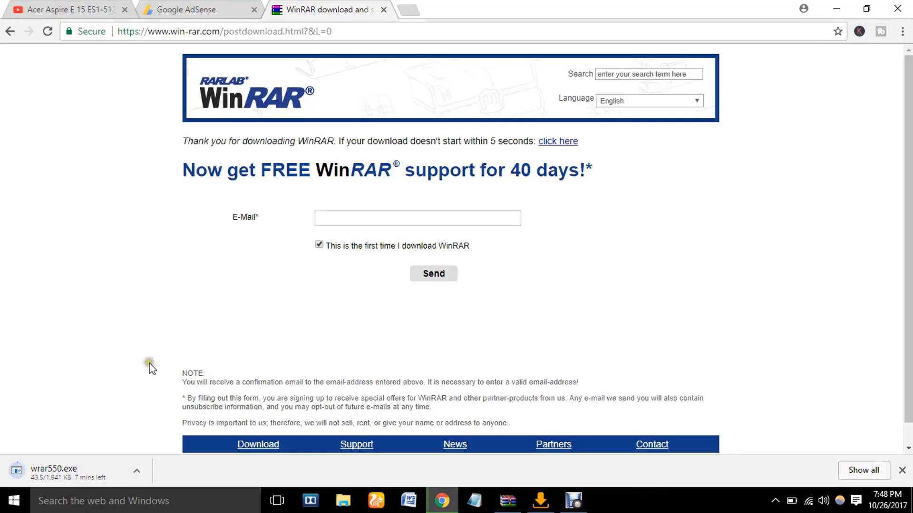
# Step: Cancel the wrar550.exe download and minimize the browser
pyautogui.click(137, 471)
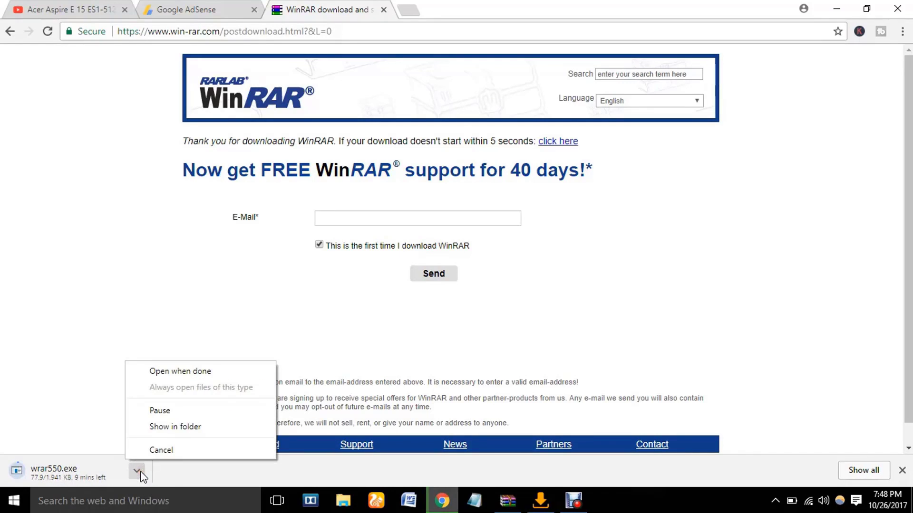
pyautogui.click(154, 449)
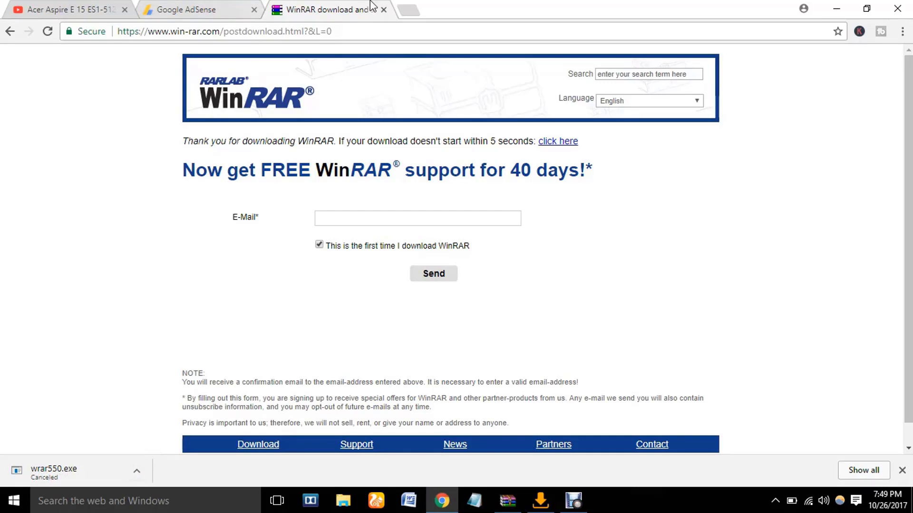
pyautogui.click(833, 12)
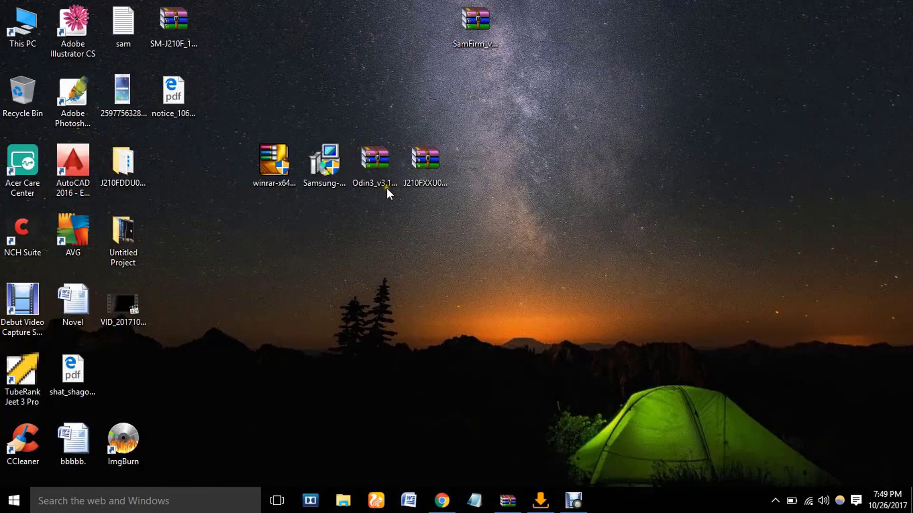
pyautogui.moveTo(328, 204); pyautogui.dragTo(327, 121)
pyautogui.click(353, 221)
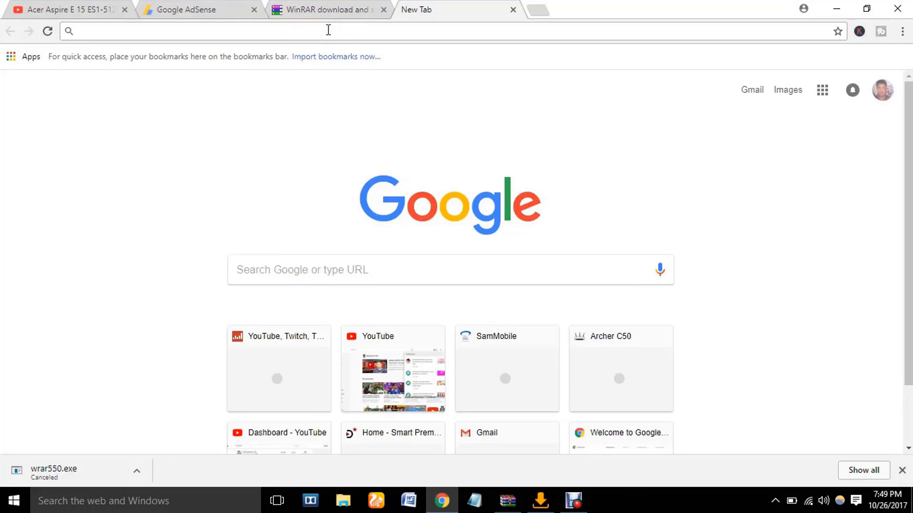
# Step: Search the web for "samsung usb driver v1.5.33.0" and open the androidhost.org result
pyautogui.write('samsung usb')
pyautogui.press('Return')
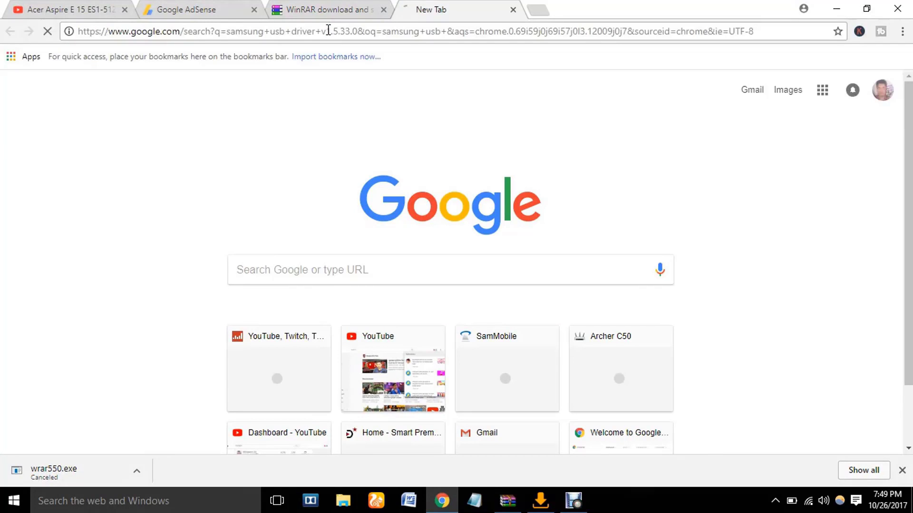
pyautogui.click(195, 171)
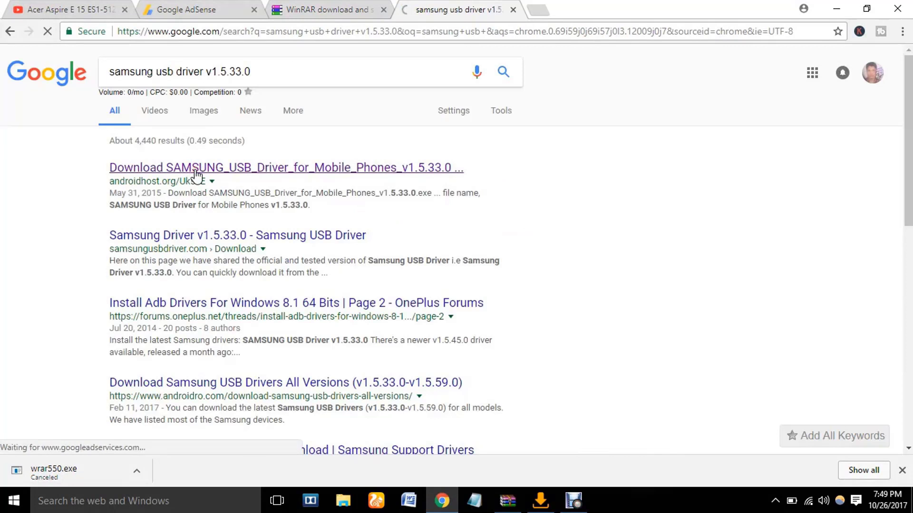
# Step: Start downloading SAMSUNG_USB_Driver_for_Mobile_Phones_v1.5.33.0.exe from the androidhost.org page
pyautogui.scroll(-4, 182, 312)
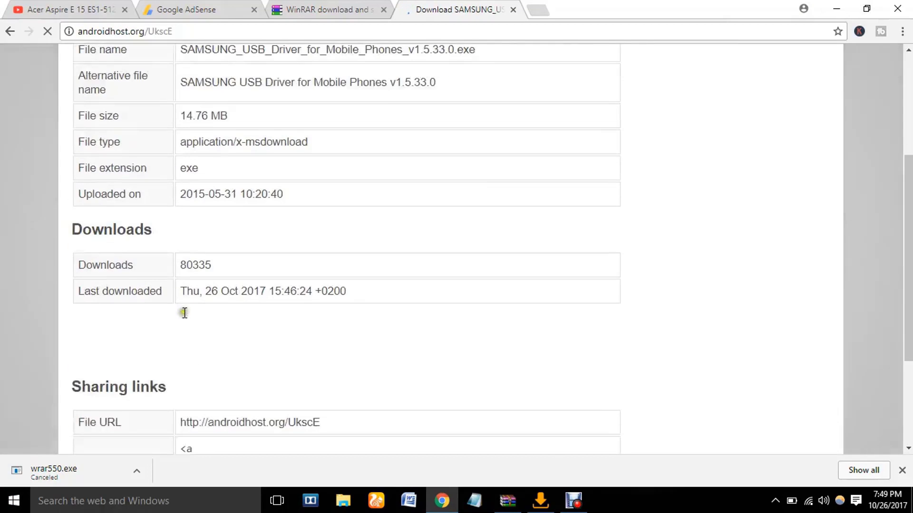
pyautogui.scroll(4, 233, 311)
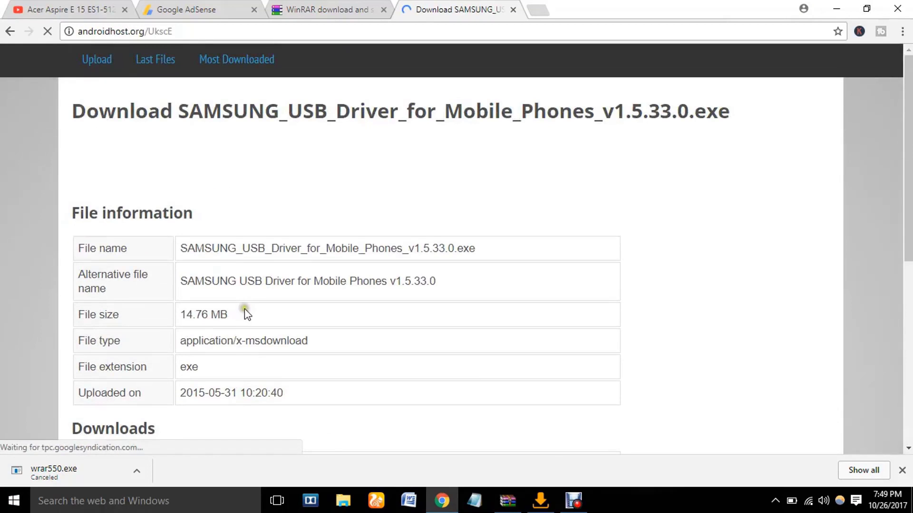
pyautogui.scroll(-1, 266, 305)
pyautogui.scroll(-5, 294, 299)
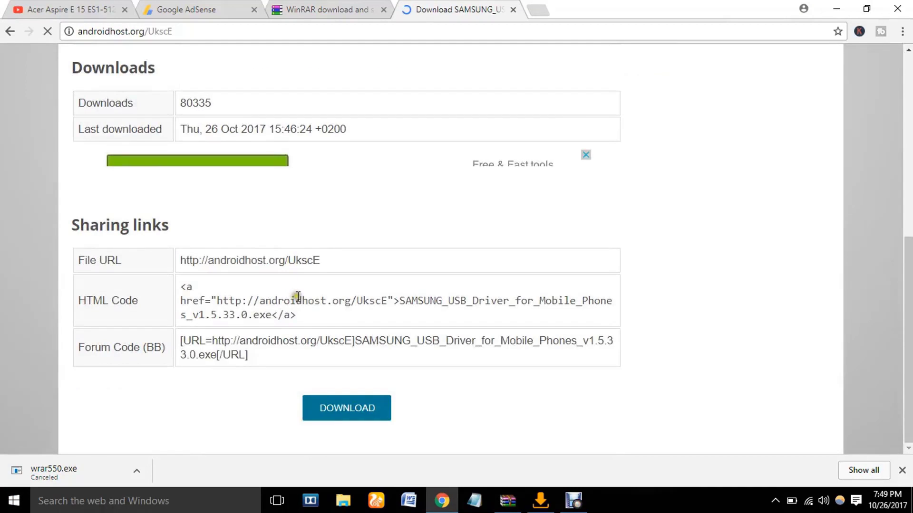
pyautogui.click(347, 413)
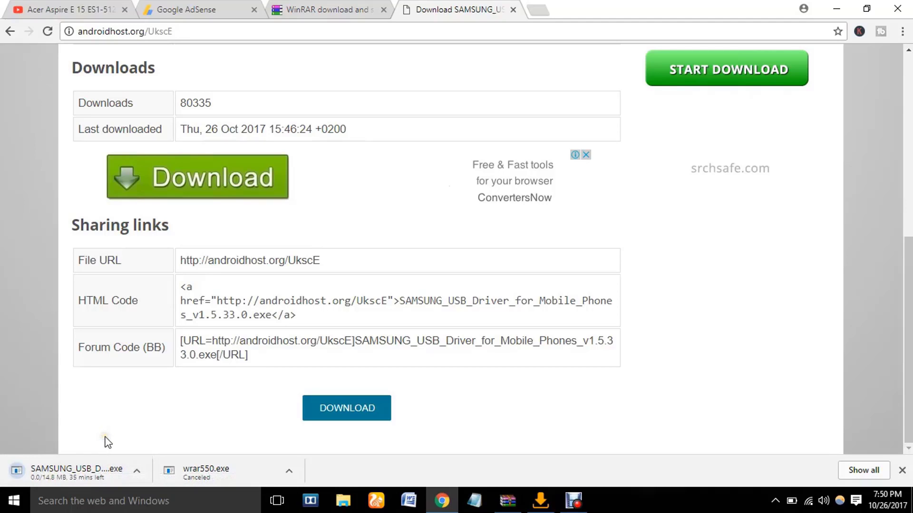
# Step: Search the web for "odin download" in a new browser tab
pyautogui.click(538, 13)
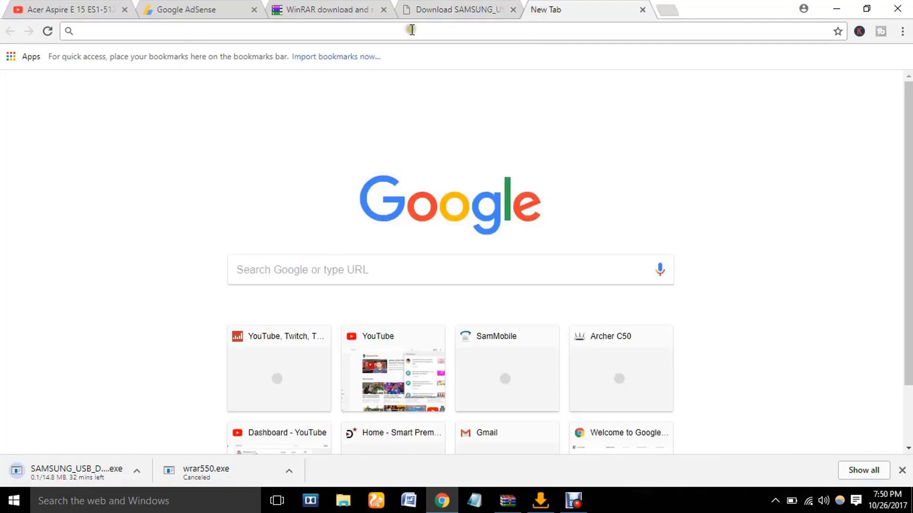
pyautogui.click(835, 9)
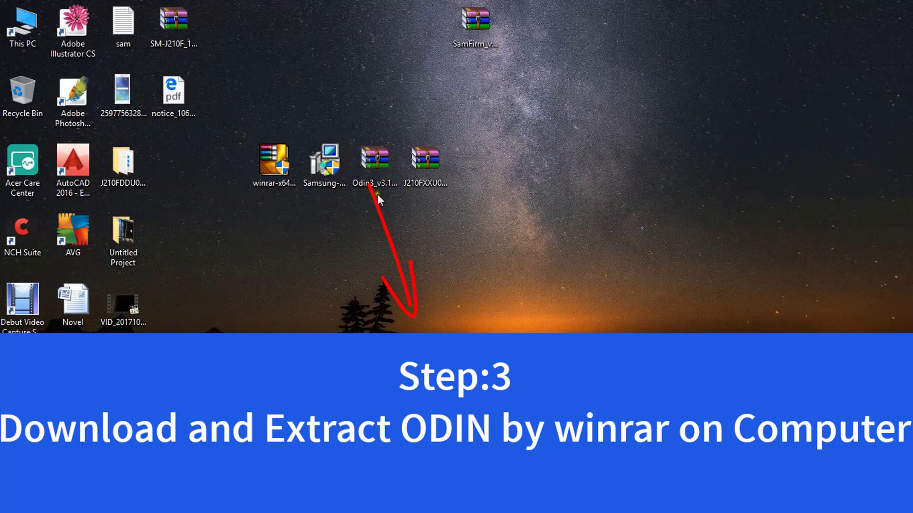
pyautogui.click(375, 187)
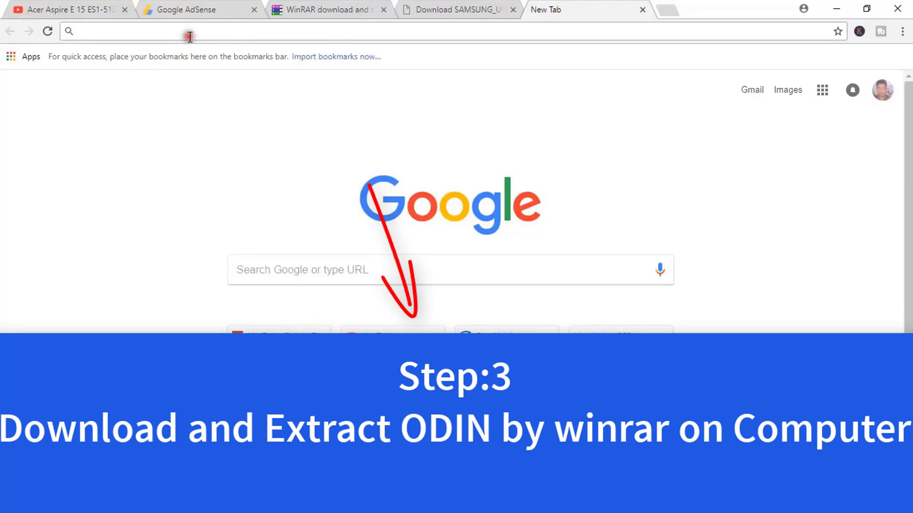
pyautogui.click(190, 37)
pyautogui.write('o')
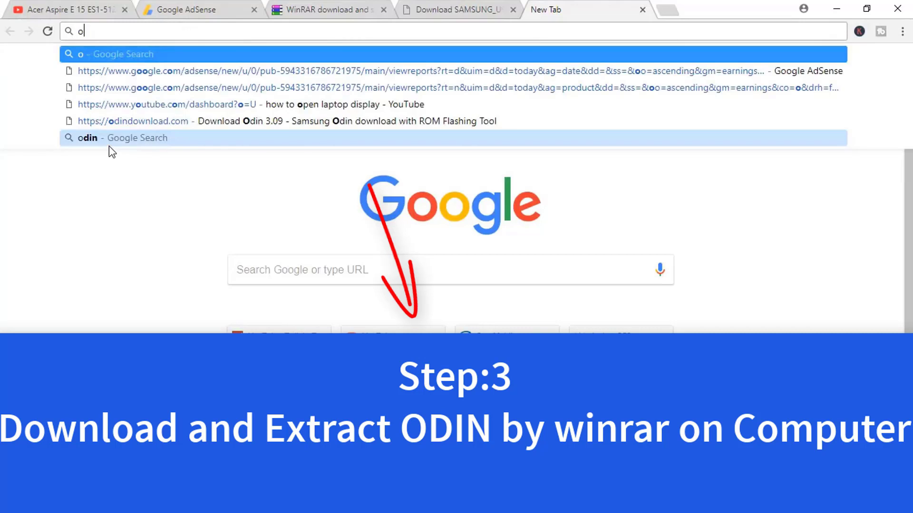
pyautogui.write('din')
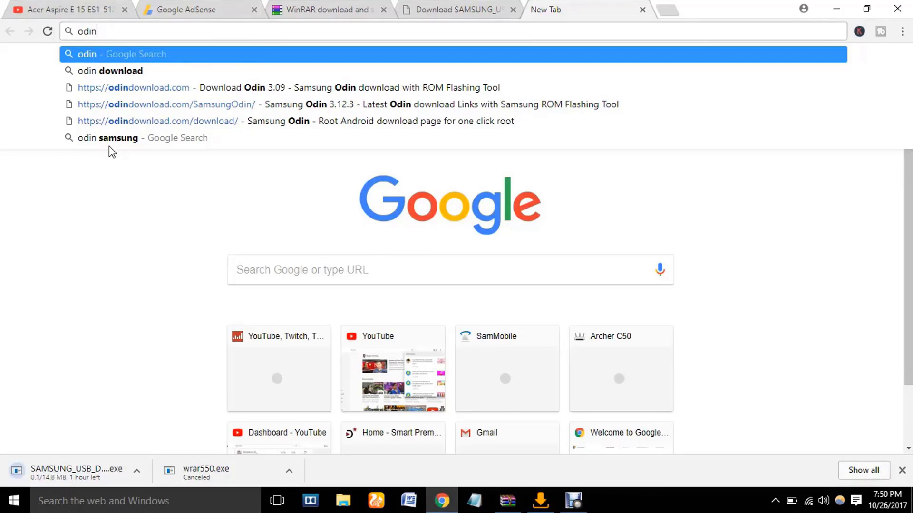
pyautogui.click(104, 75)
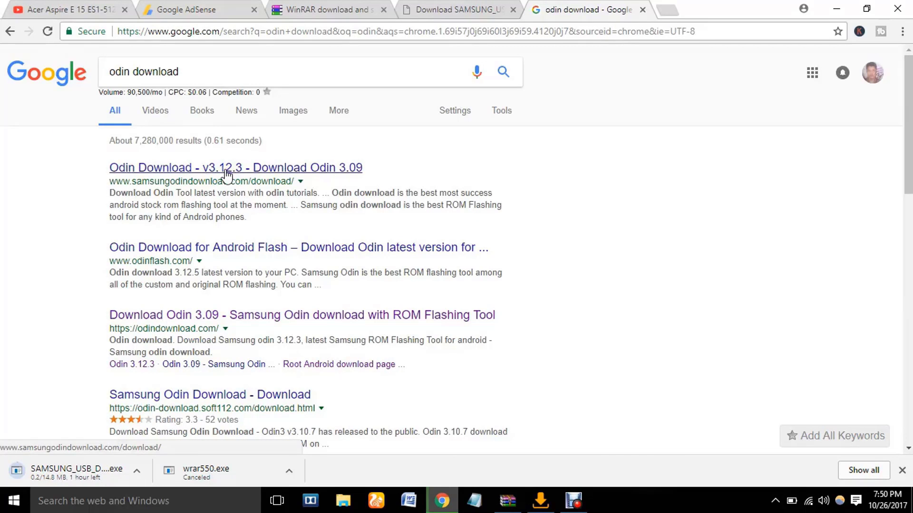
# Step: Open the samsungodindownload.com result and start downloading ODIN 3.12.3 from its version list
pyautogui.click(226, 174)
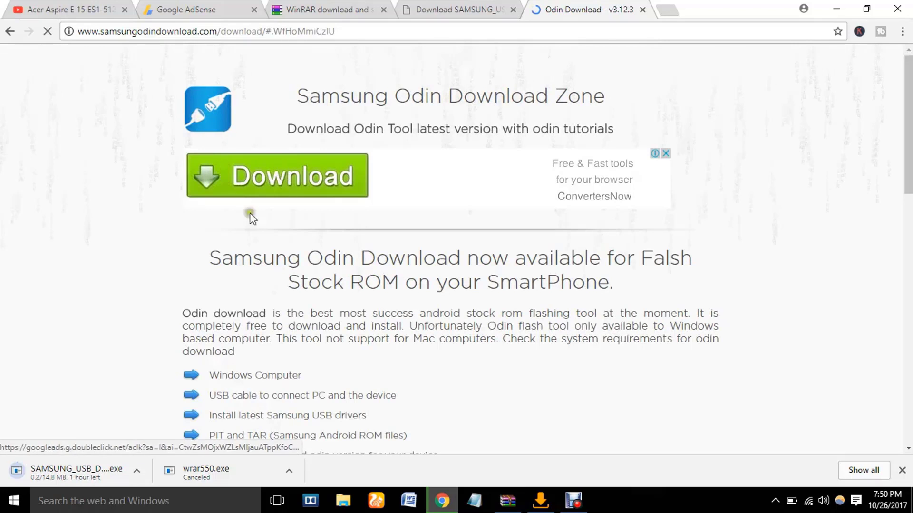
pyautogui.scroll(-2, 262, 285)
pyautogui.scroll(-3, 274, 321)
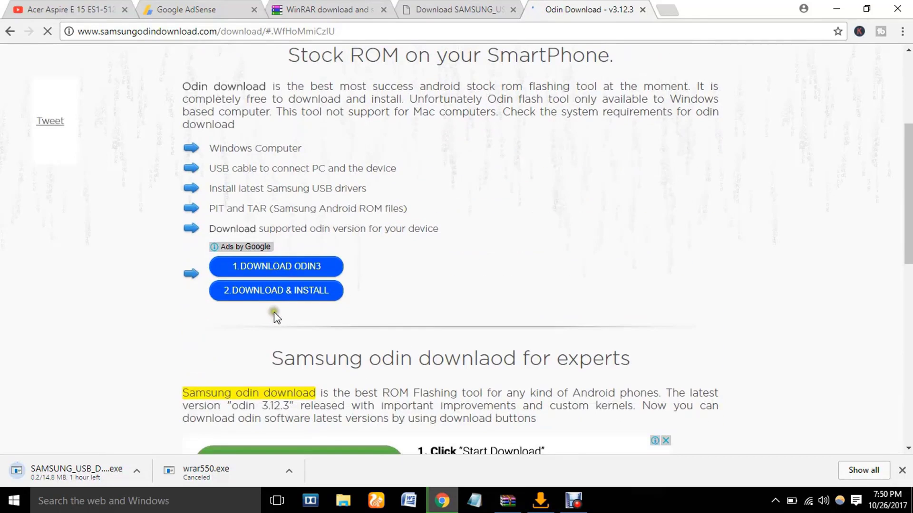
pyautogui.scroll(-4, 288, 282)
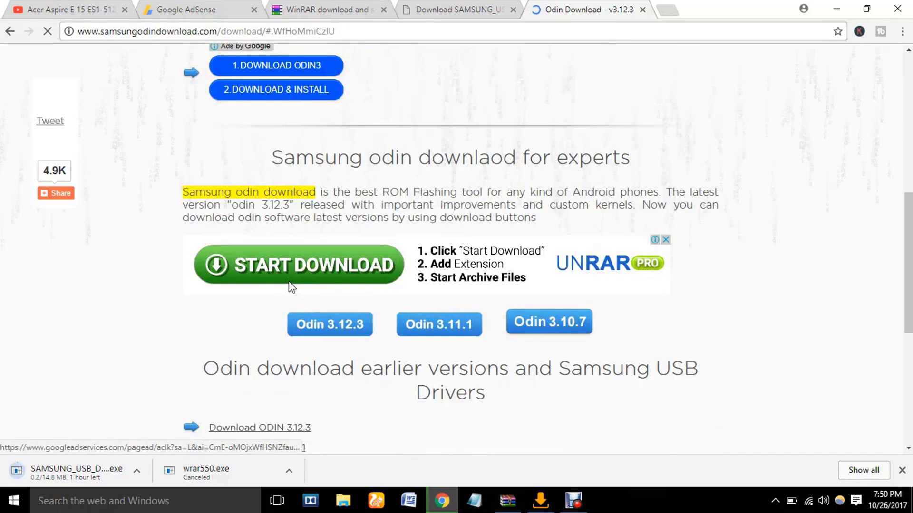
pyautogui.scroll(-4, 292, 287)
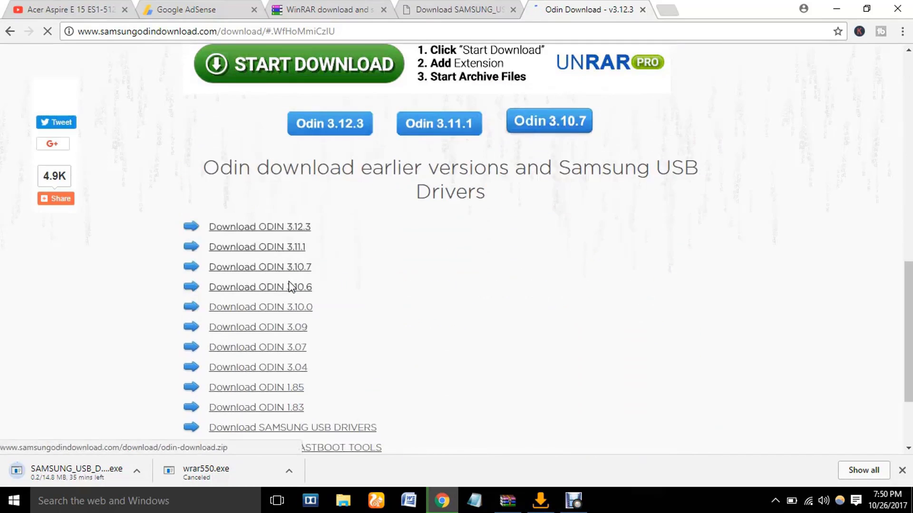
pyautogui.click(274, 228)
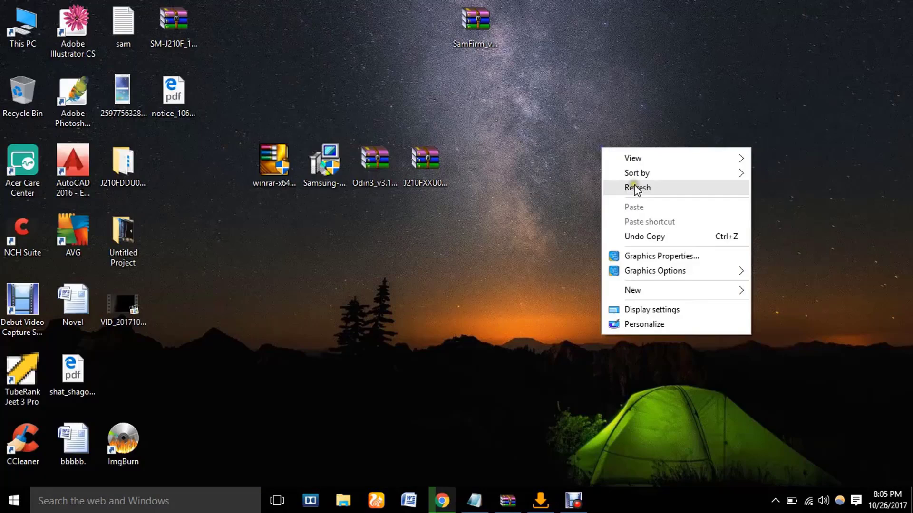
pyautogui.click(633, 189)
pyautogui.rightClick(599, 151)
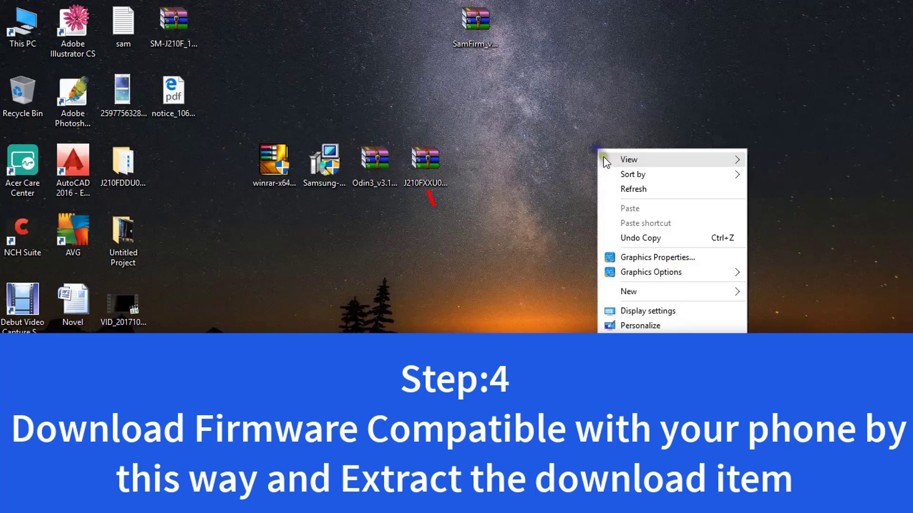
pyautogui.click(627, 188)
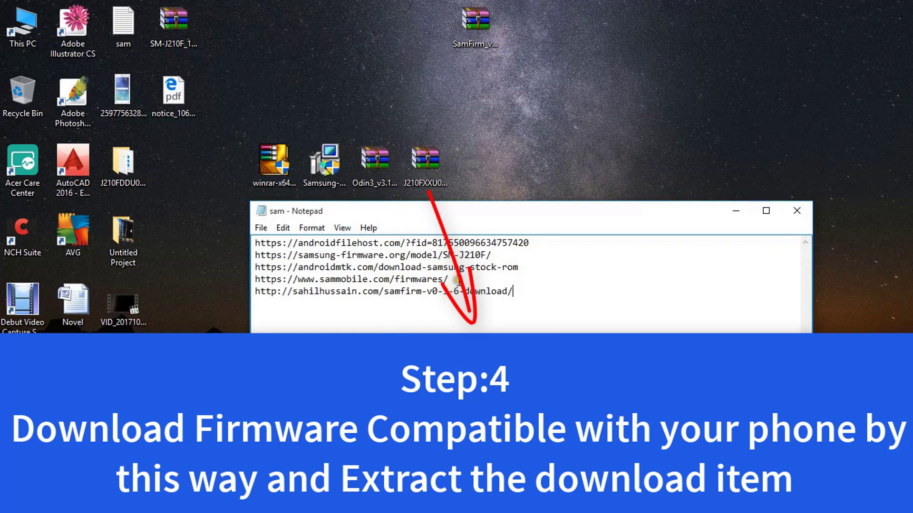
pyautogui.moveTo(449, 280); pyautogui.dragTo(243, 279)
pyautogui.hotkey('ctrl', 'c')
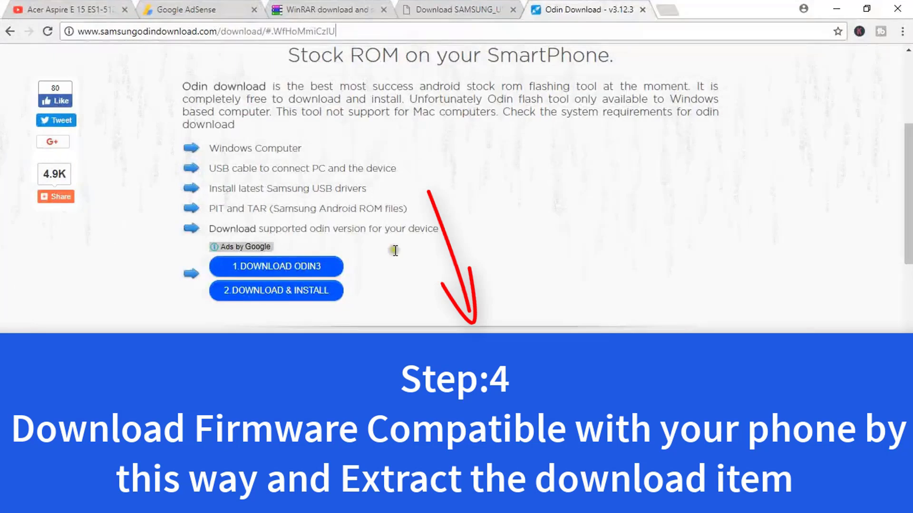
pyautogui.click(665, 11)
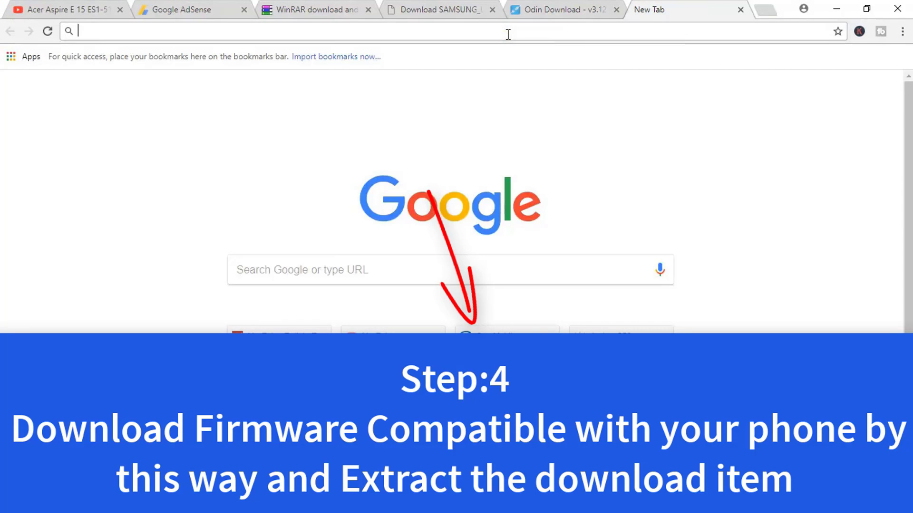
pyautogui.hotkey('ctrl', 'v')
pyautogui.press('Return')
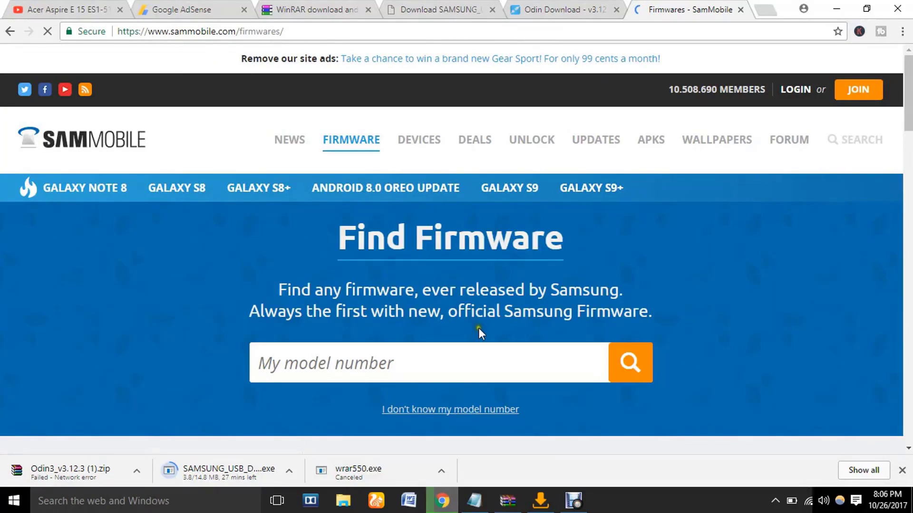
# Step: Search SamMobile's firmware finder for GALAXY J2 ⑥ (SM-J210F), choosing that model from the suggestions
pyautogui.click(500, 229)
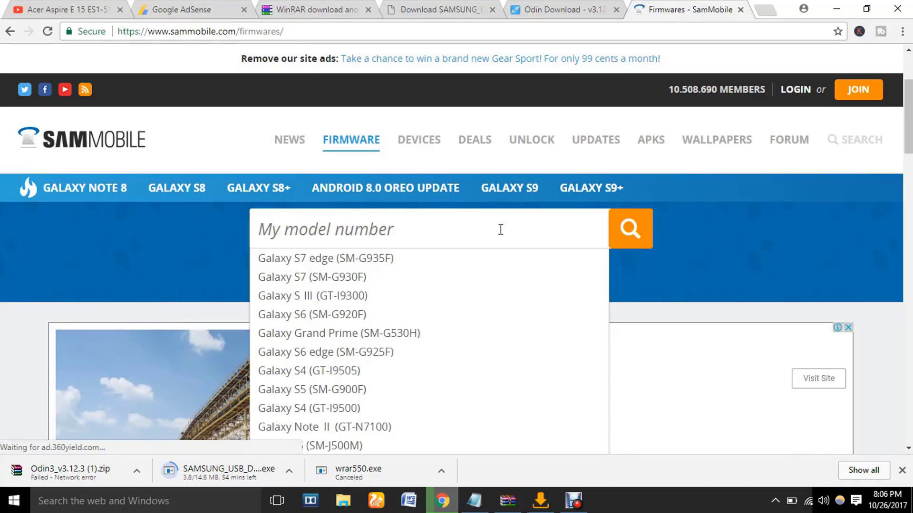
pyautogui.write('G')
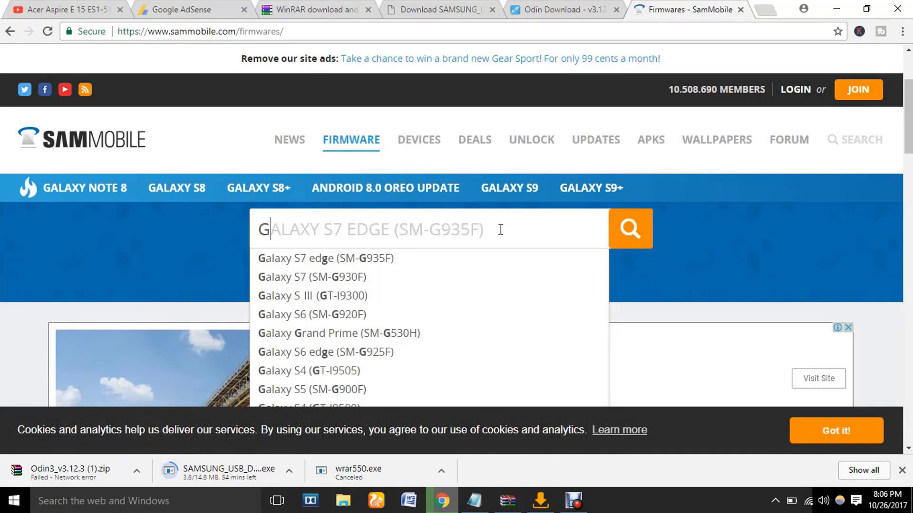
pyautogui.write('A')
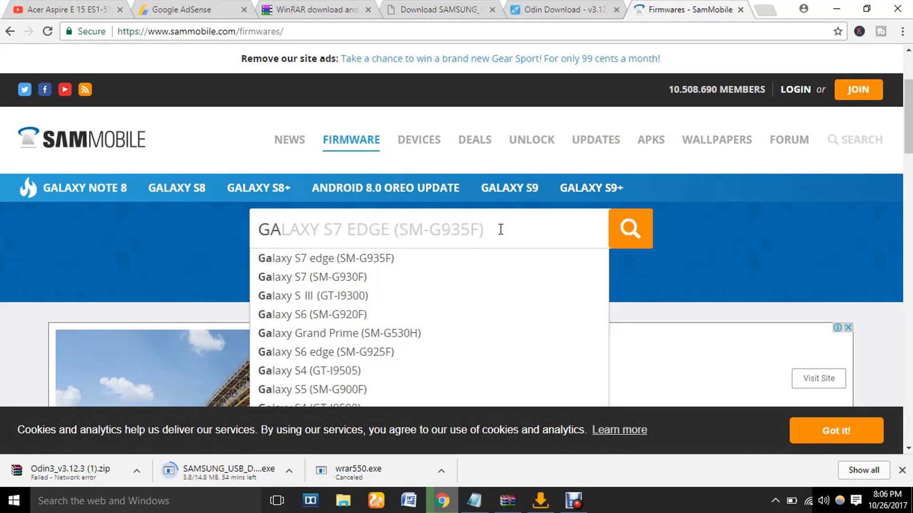
pyautogui.write('LAZ')
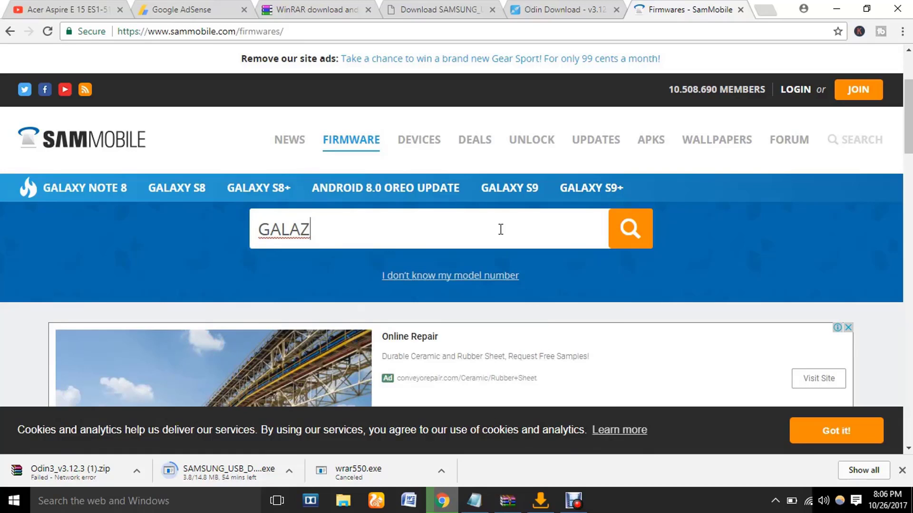
pyautogui.write('Y')
pyautogui.press('BackSpace')
pyautogui.write('XY')
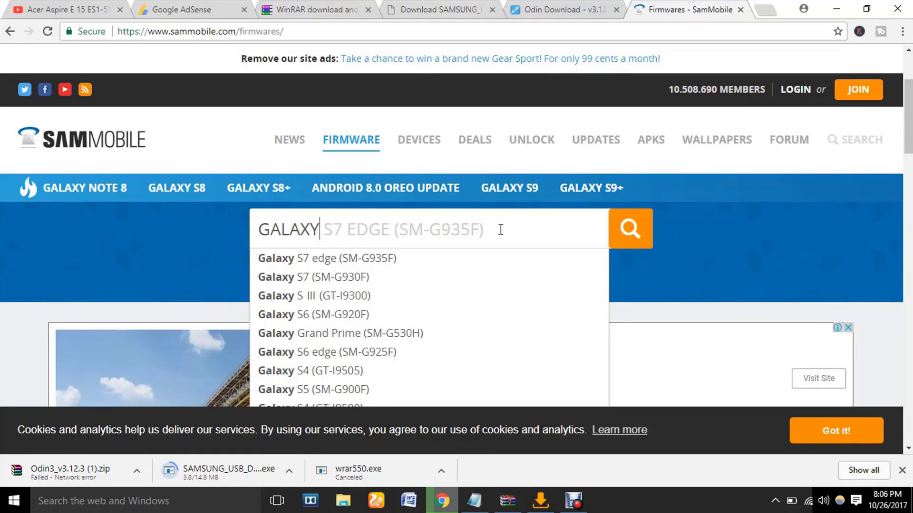
pyautogui.write(' J2')
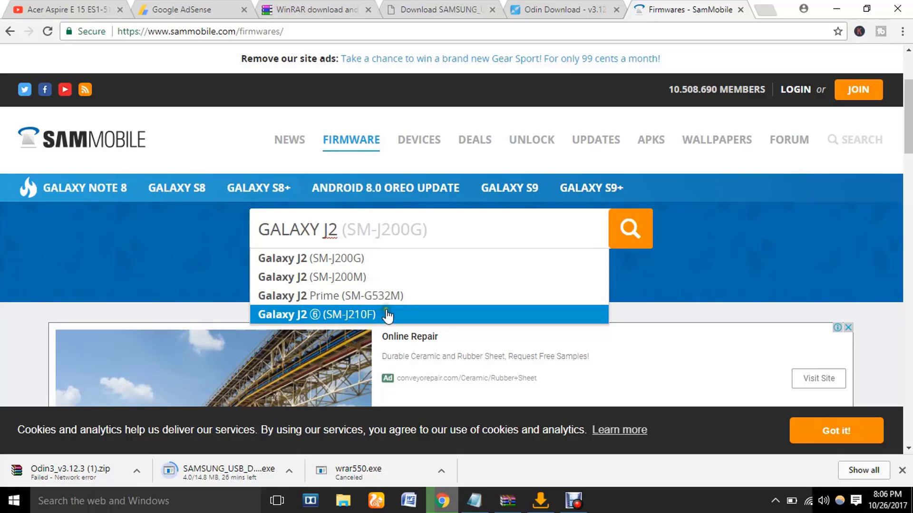
pyautogui.click(355, 320)
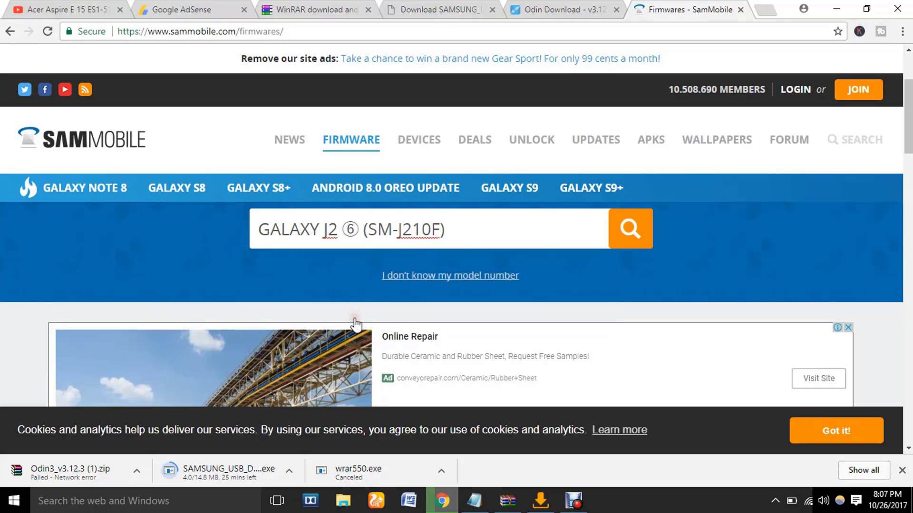
pyautogui.click(628, 231)
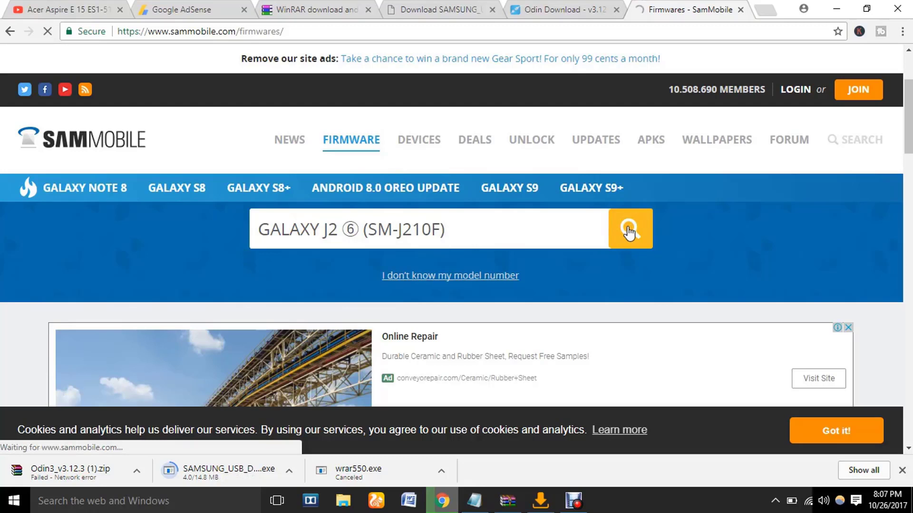
# Step: Examine the SM-J210F firmware list, comparing release dates, countries, Android versions and PDA builds
pyautogui.scroll(-10, 387, 380)
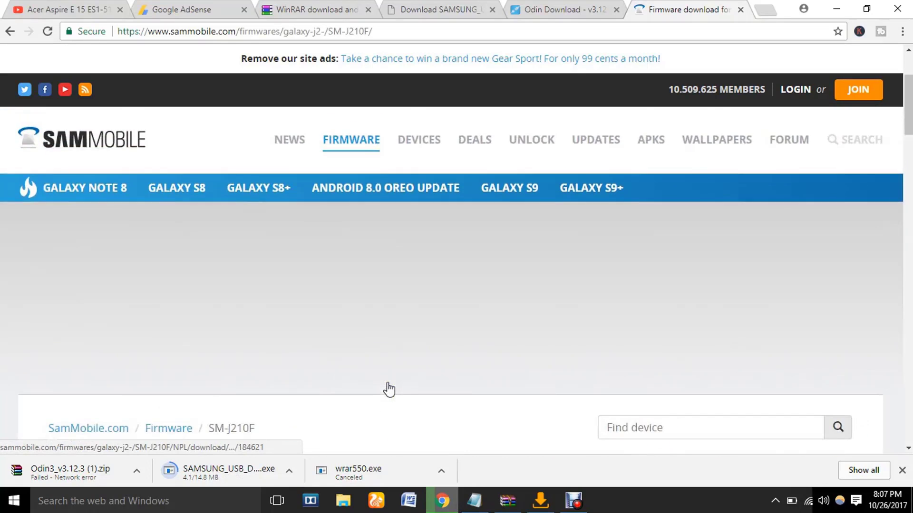
pyautogui.scroll(-5, 387, 385)
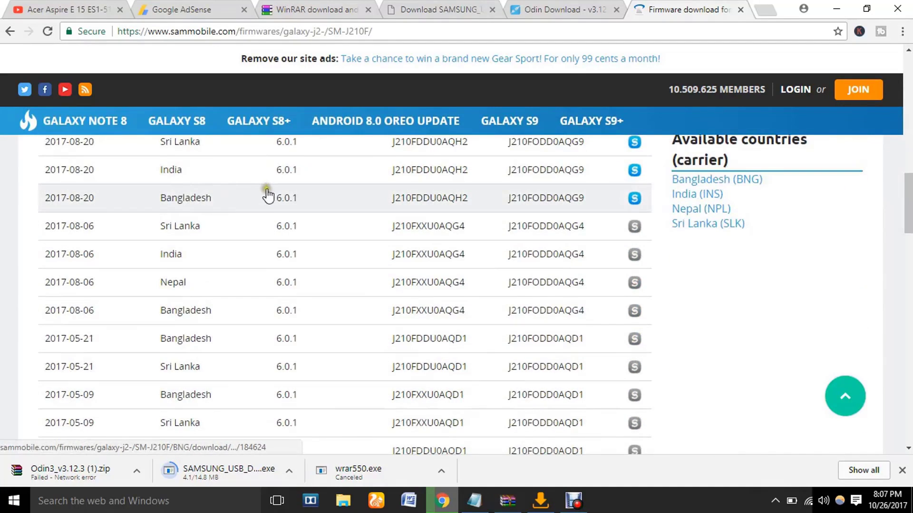
pyautogui.scroll(1, 273, 206)
pyautogui.scroll(3, 350, 253)
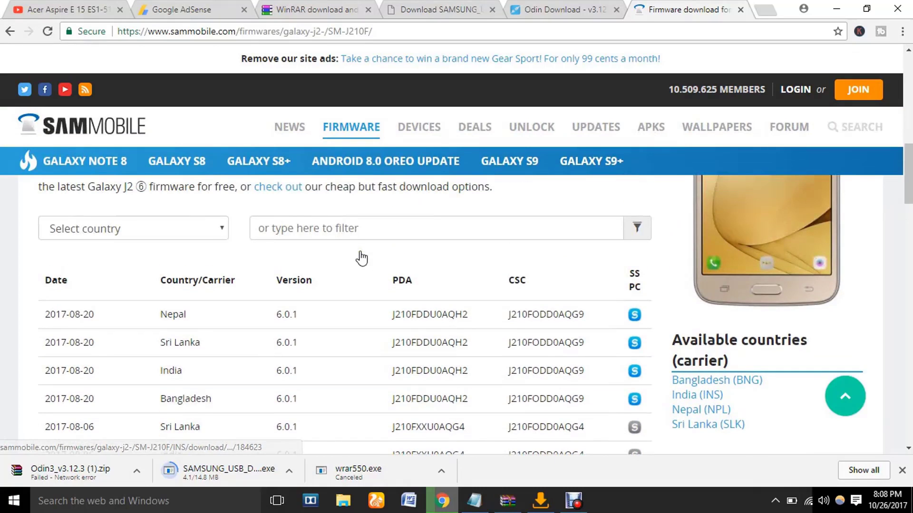
pyautogui.scroll(-2, 236, 328)
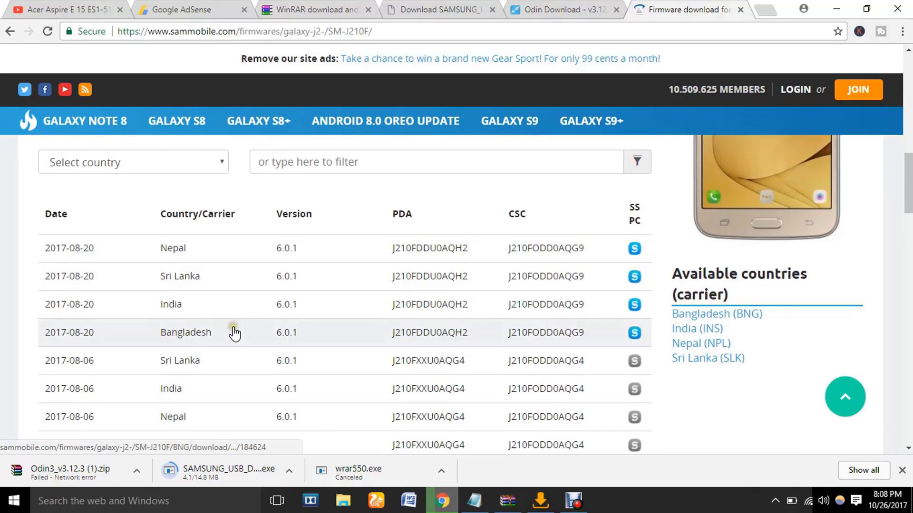
pyautogui.click(289, 317)
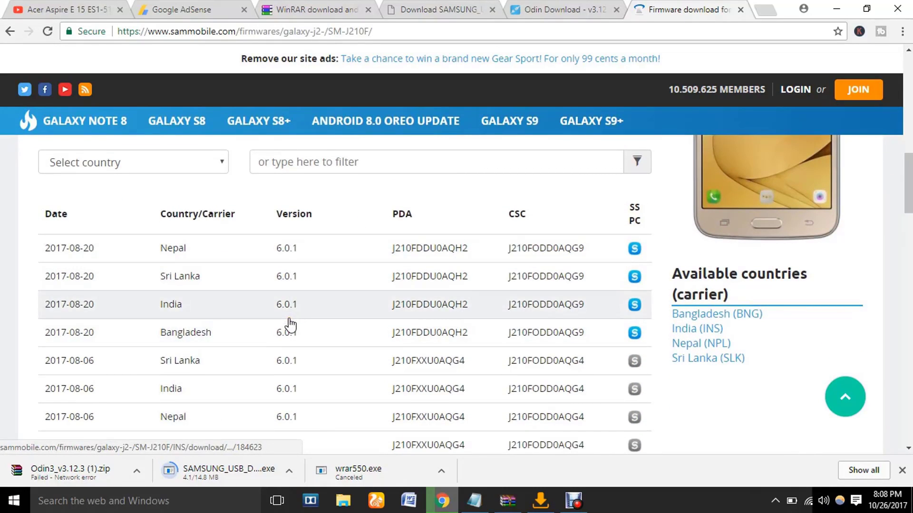
pyautogui.click(308, 311)
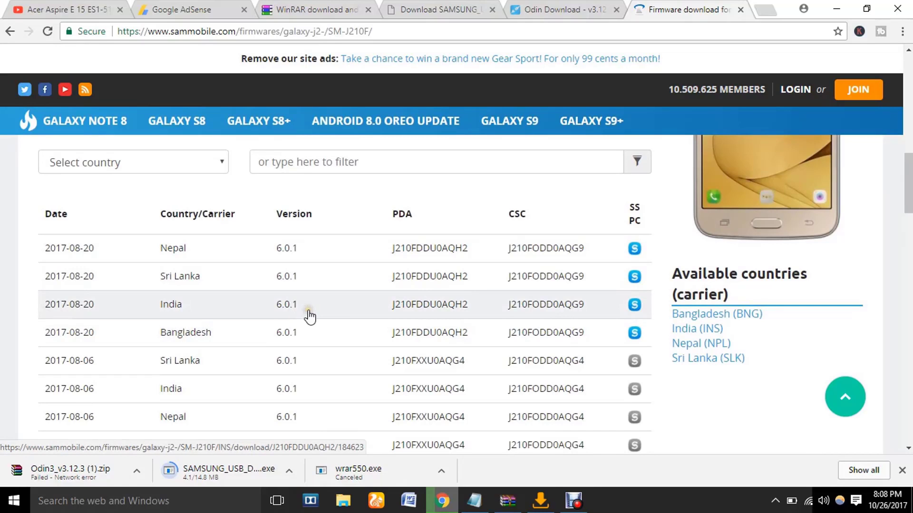
pyautogui.scroll(-4, 309, 315)
pyautogui.click(278, 307)
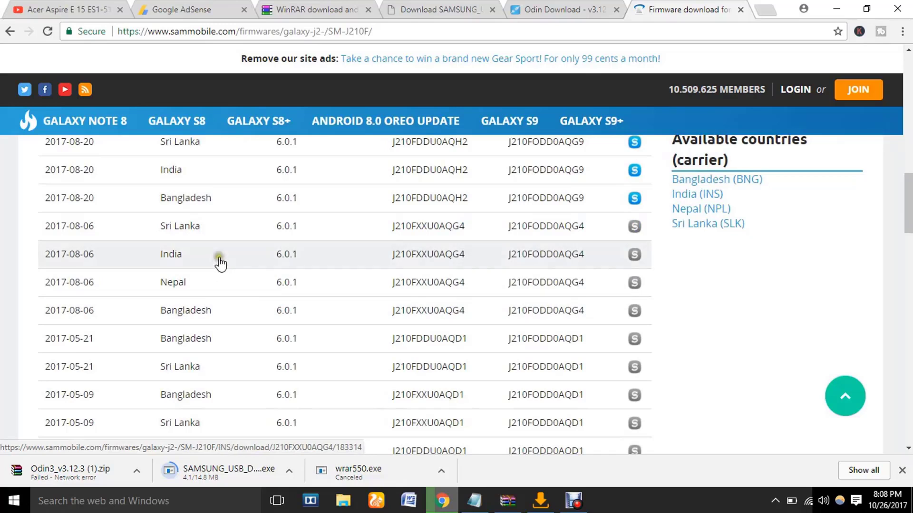
pyautogui.scroll(-2, 206, 320)
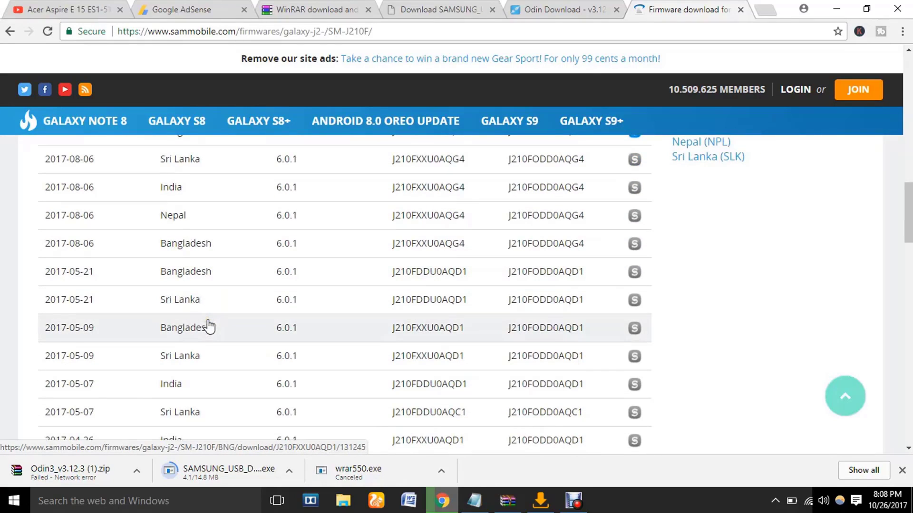
pyautogui.scroll(-2, 245, 337)
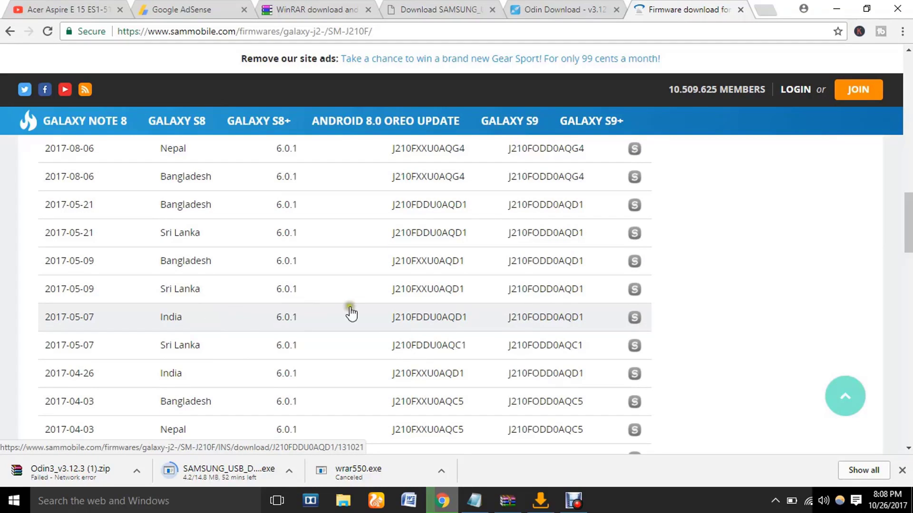
pyautogui.scroll(5, 352, 312)
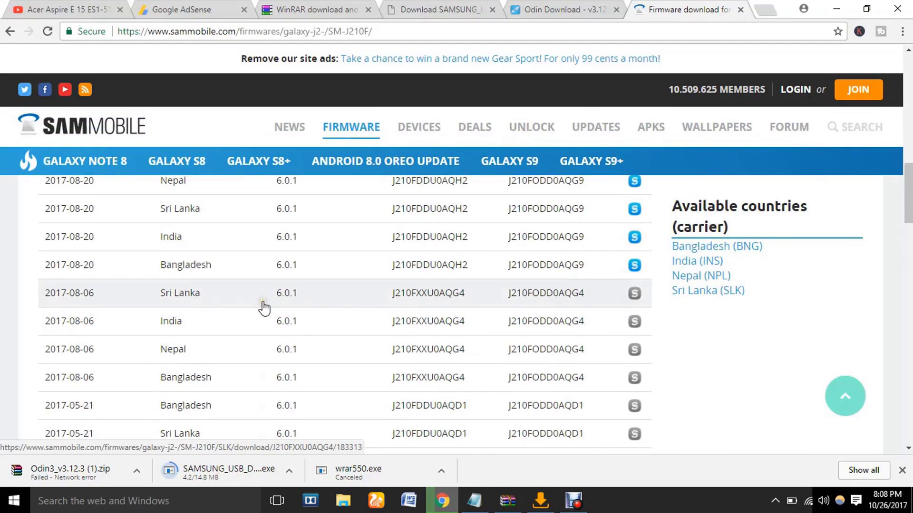
pyautogui.scroll(5, 262, 308)
pyautogui.scroll(-7, 264, 308)
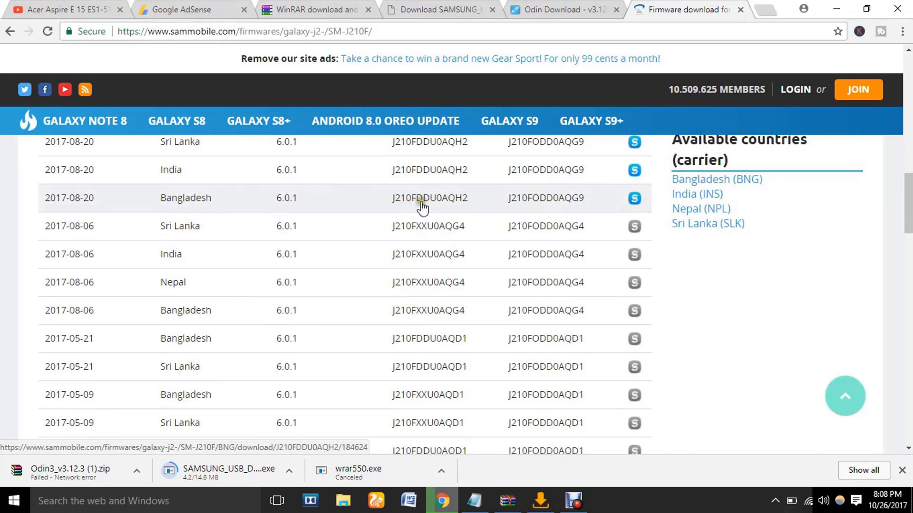
# Step: Open the 2017-08-20 Bangladesh firmware J210FDDU0AQH2, review its details and download options, and request the regular download
pyautogui.click(402, 200)
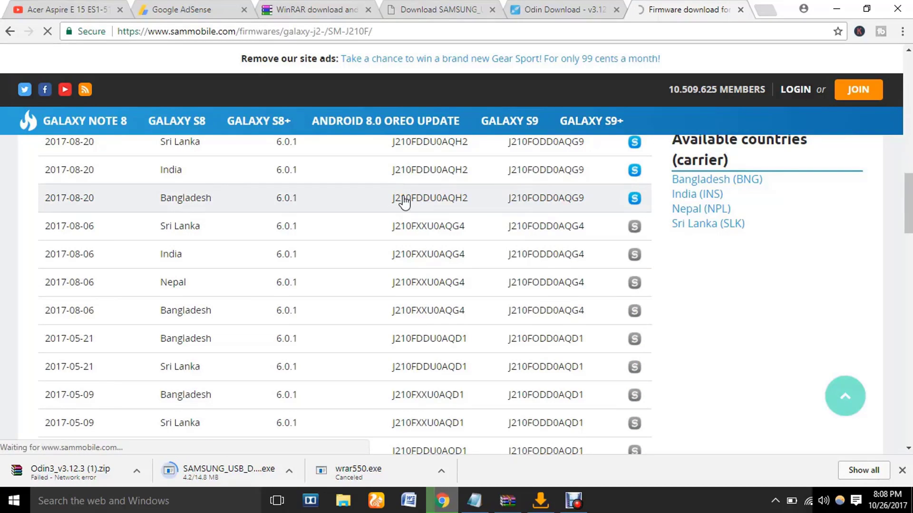
pyautogui.scroll(-3, 603, 296)
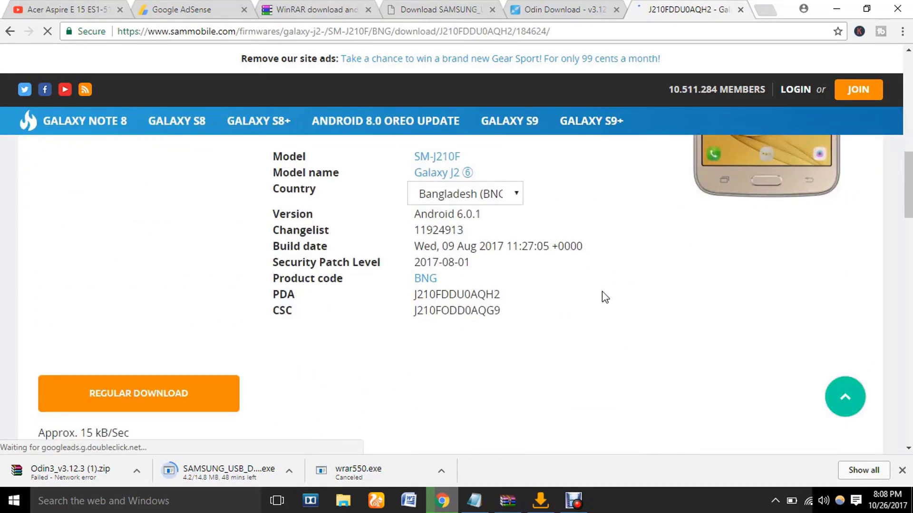
pyautogui.scroll(-4, 604, 297)
pyautogui.scroll(4, 290, 247)
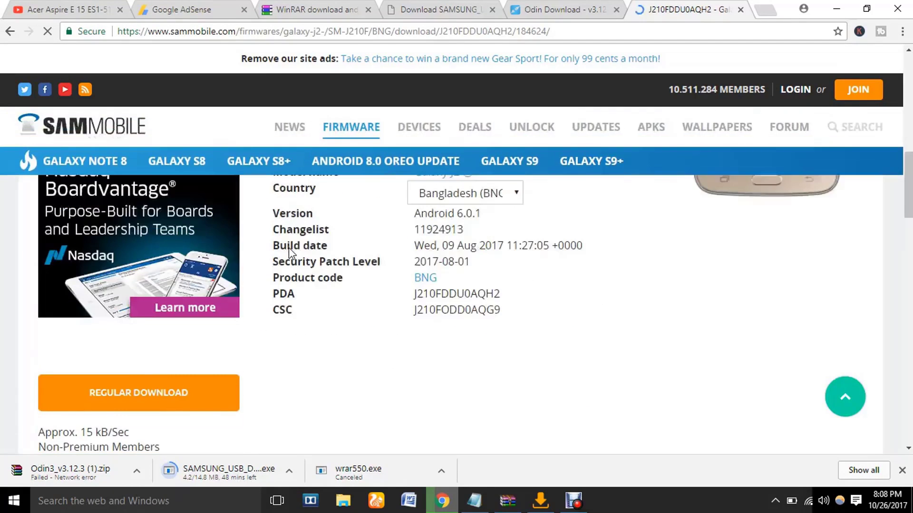
pyautogui.scroll(-5, 214, 371)
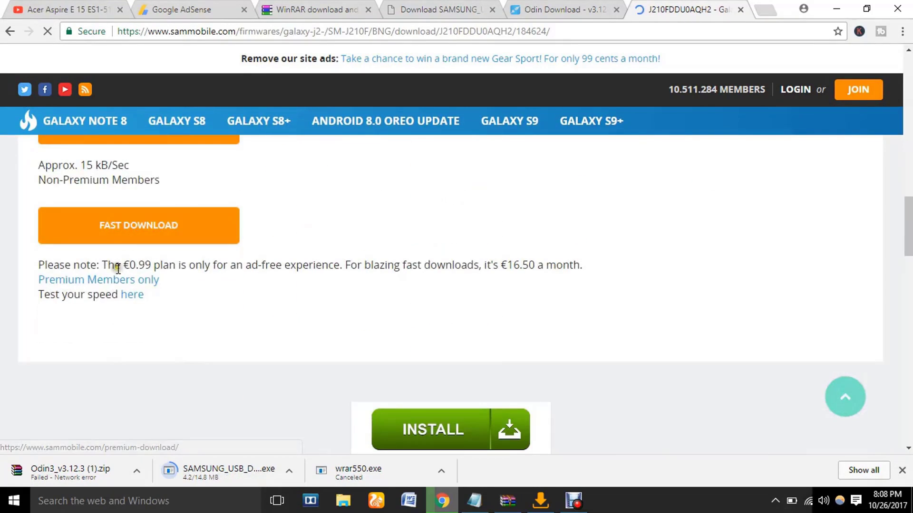
pyautogui.scroll(4, 285, 280)
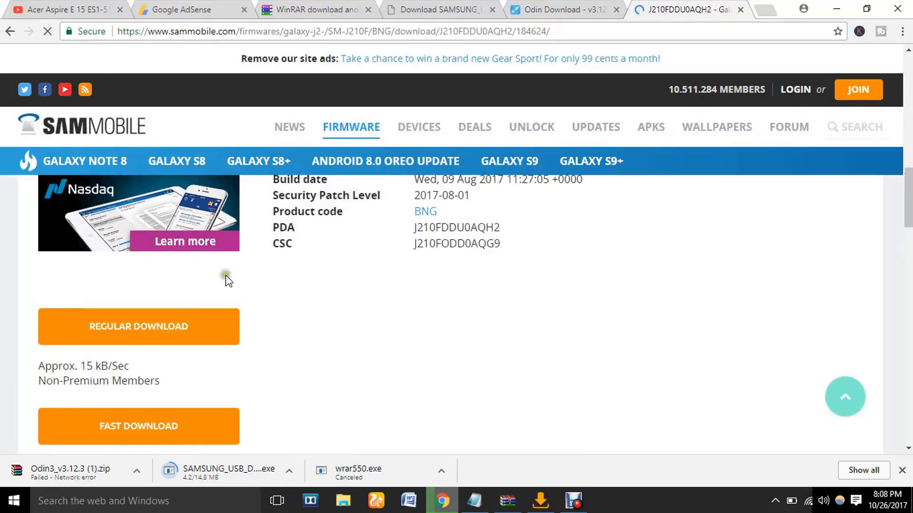
pyautogui.click(151, 334)
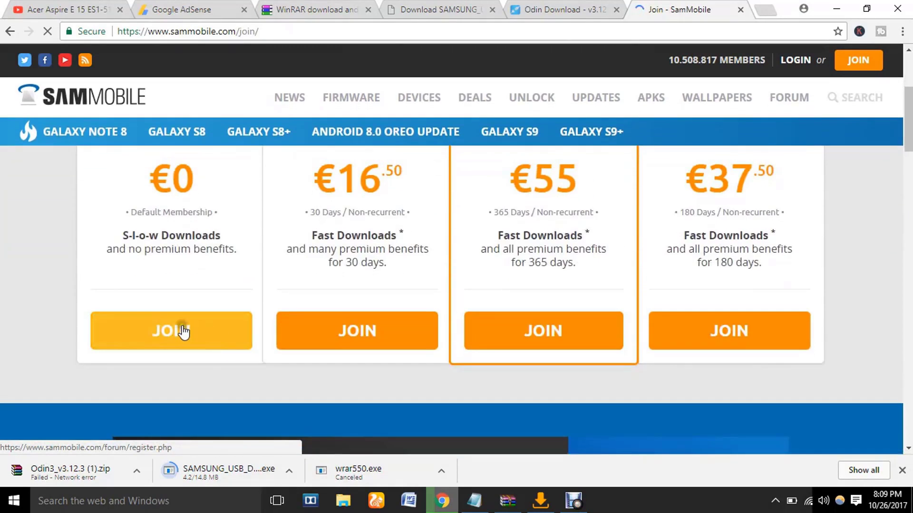
# Step: Choose the free €0 default membership and review the required fields of the SamMobile registration form
pyautogui.click(179, 330)
pyautogui.click(209, 332)
pyautogui.scroll(-3, 195, 328)
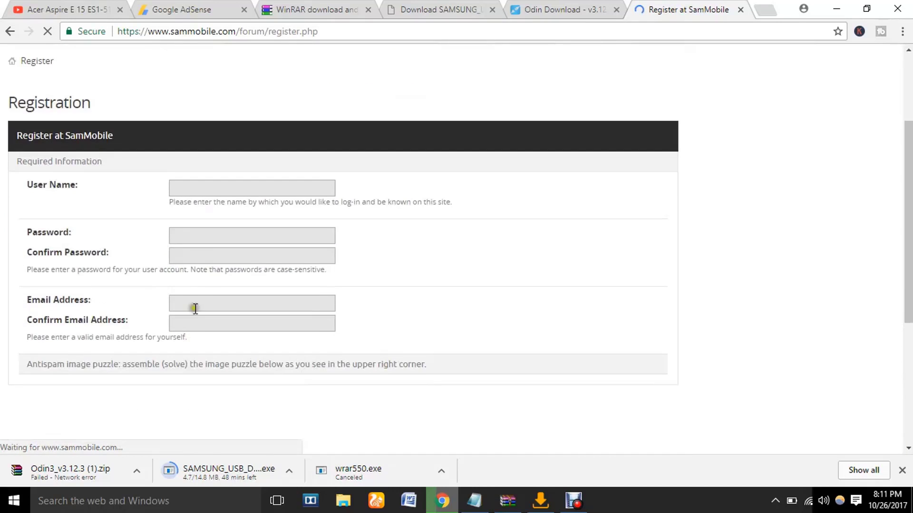
pyautogui.scroll(-1, 245, 198)
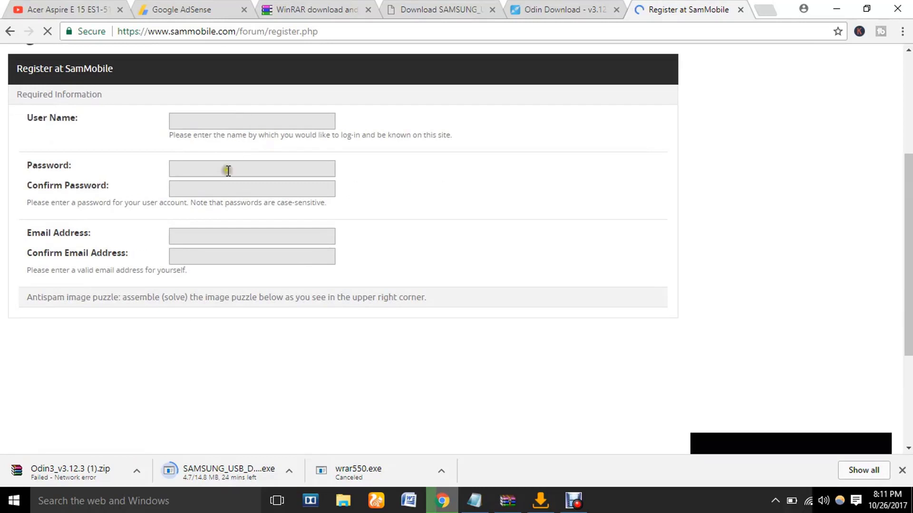
pyautogui.scroll(-1, 228, 247)
pyautogui.scroll(-2, 227, 246)
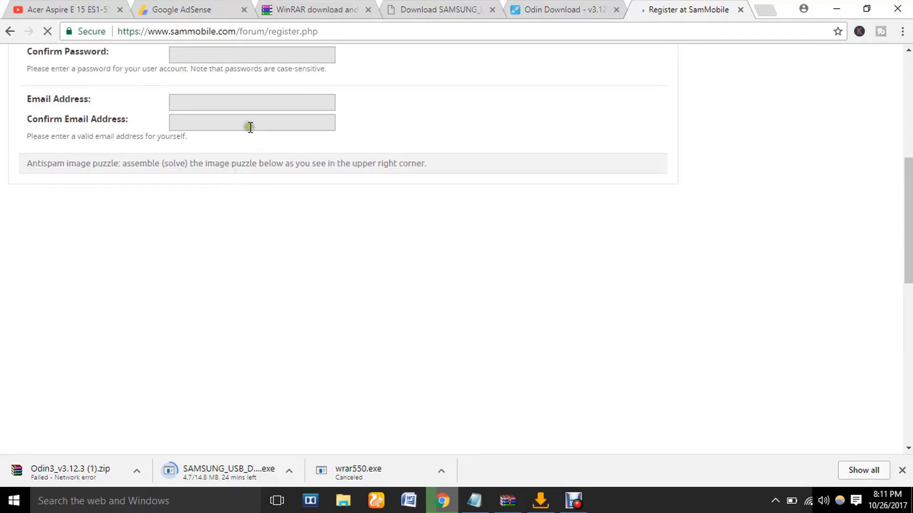
pyautogui.scroll(-3, 249, 126)
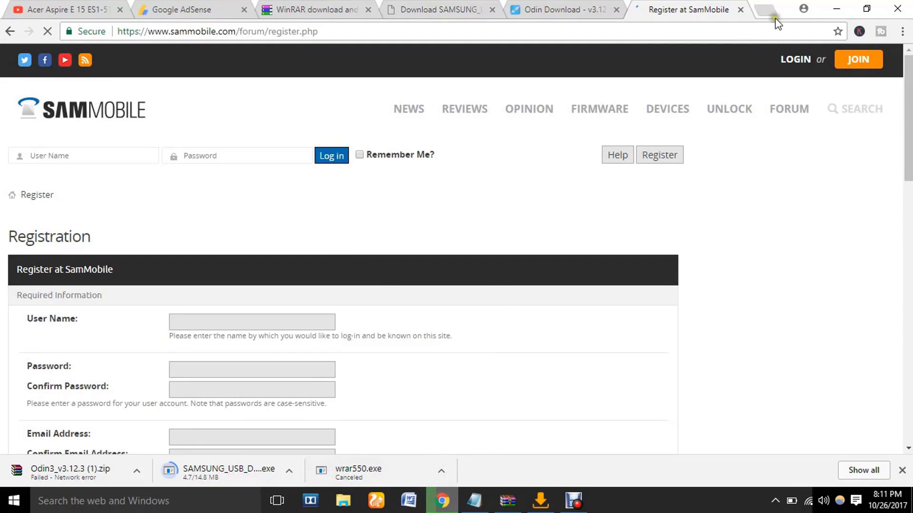
# Step: Minimize the browser and the sam text file, and install Samsung USB Driver for Mobile Phones V1.5.61.0 from its desktop installer
pyautogui.click(837, 9)
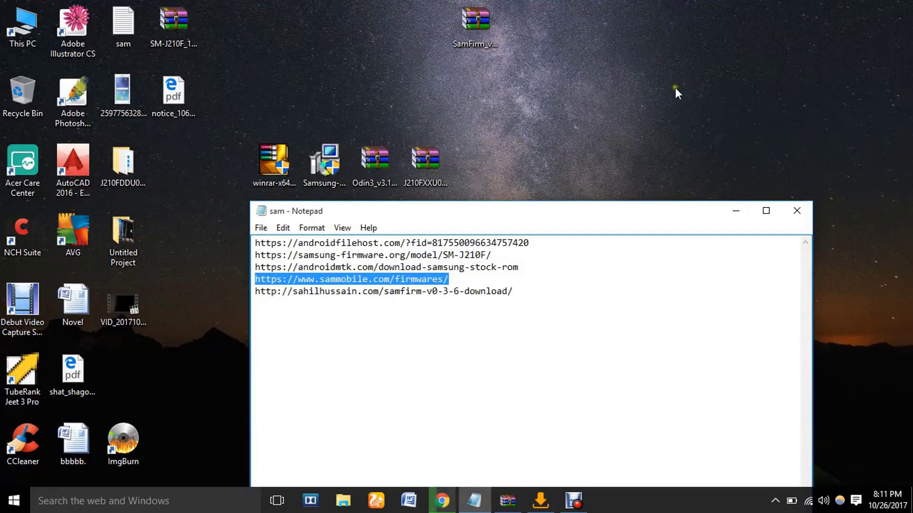
pyautogui.click(725, 217)
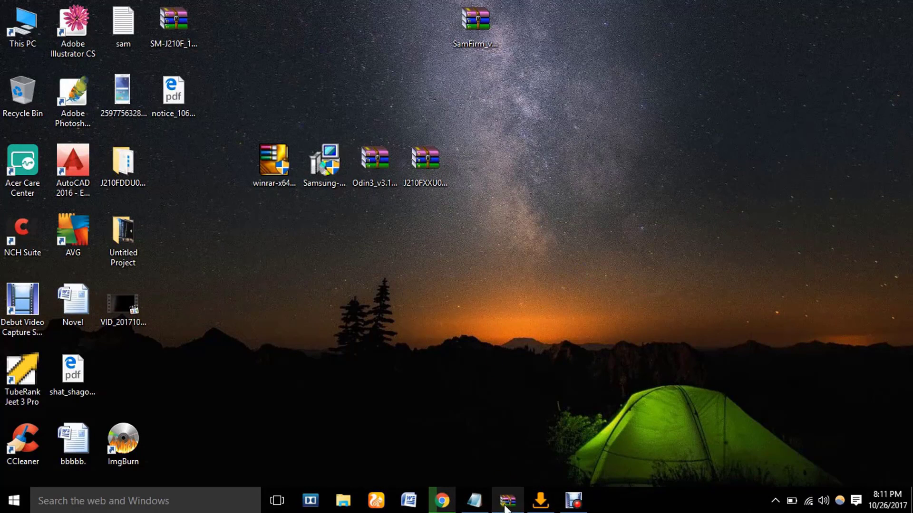
pyautogui.click(322, 171)
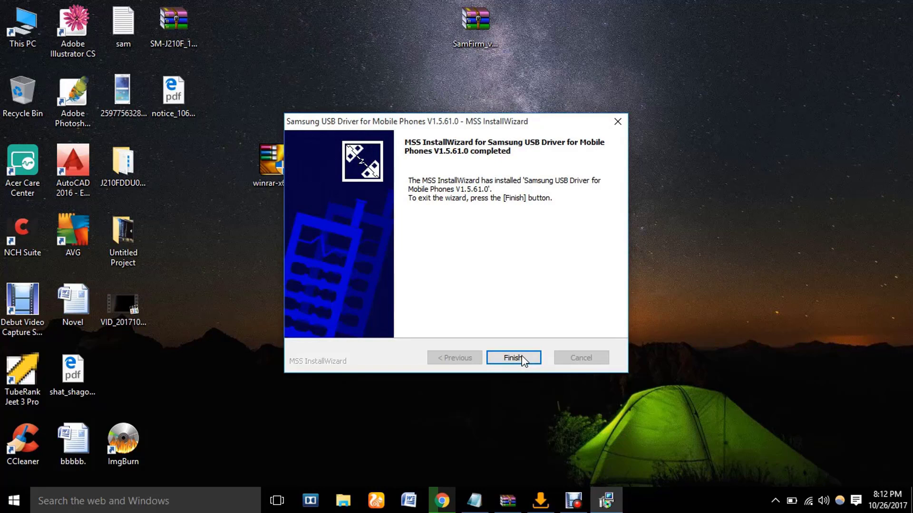
pyautogui.click(522, 357)
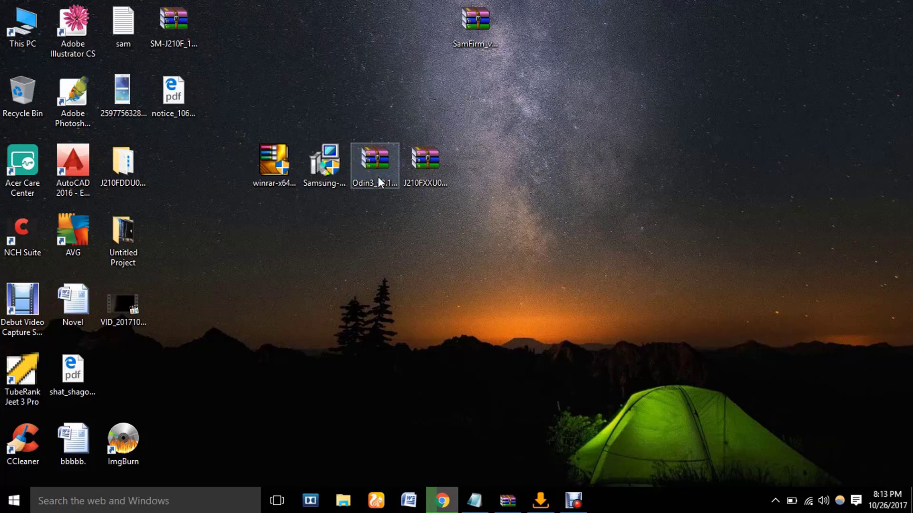
# Step: Extract the Odin3_v3.12.3.zip archive directly onto the desktop
pyautogui.rightClick(379, 178)
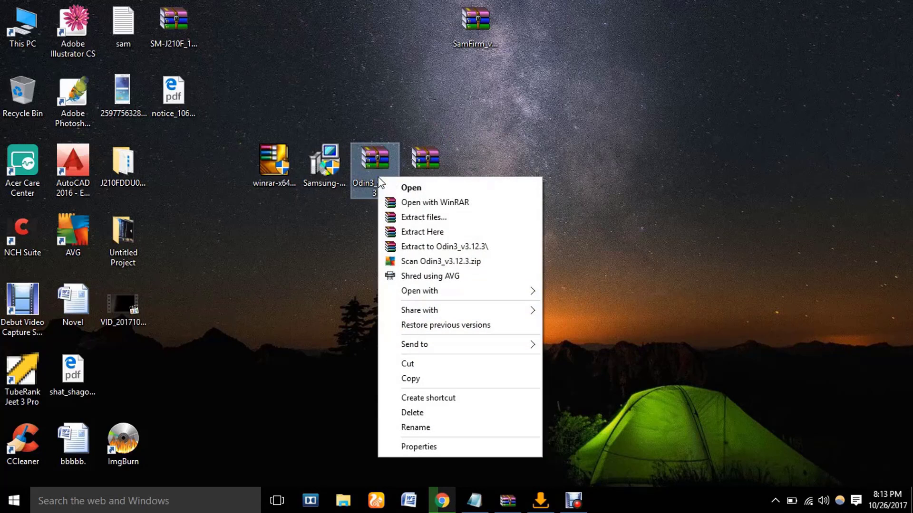
pyautogui.click(420, 232)
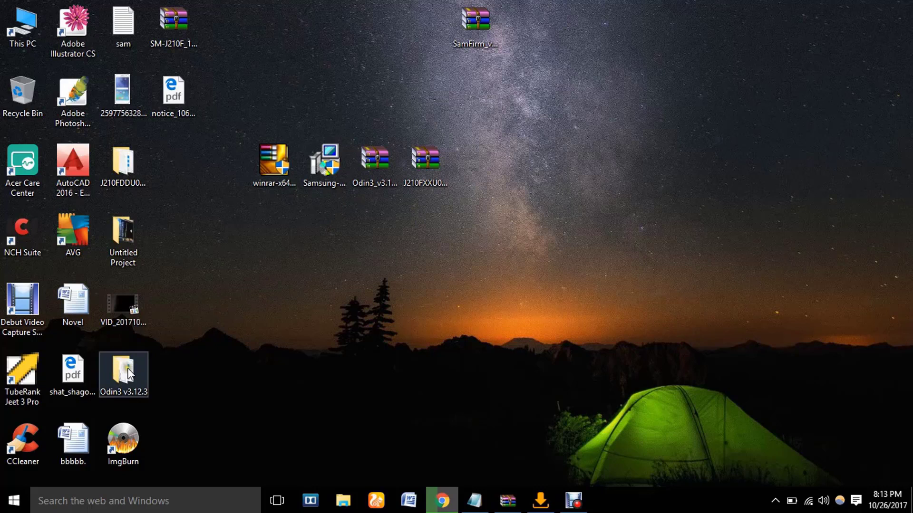
# Step: Extract the J210FXXU0APH2_J210FODD0APH2_BNG.zip firmware archive directly onto the desktop and select the extracted HOME.tar.md5 file
pyautogui.rightClick(419, 162)
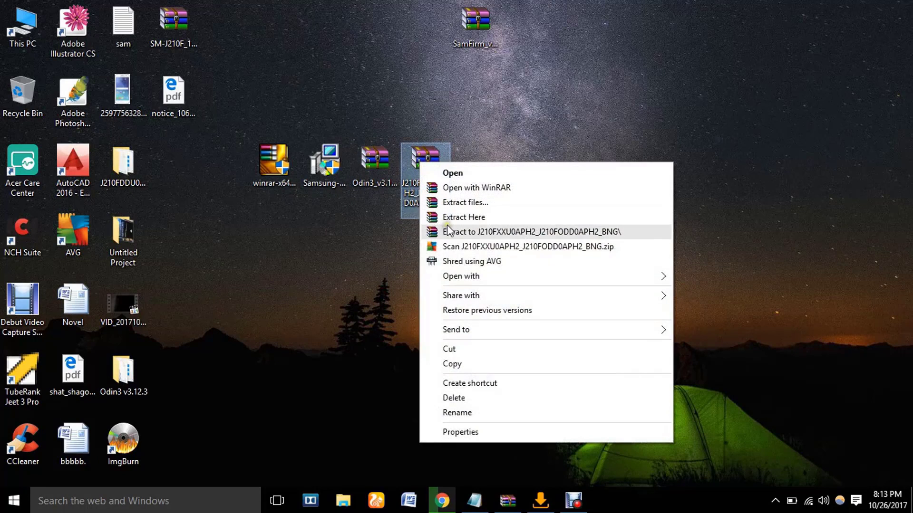
pyautogui.click(448, 218)
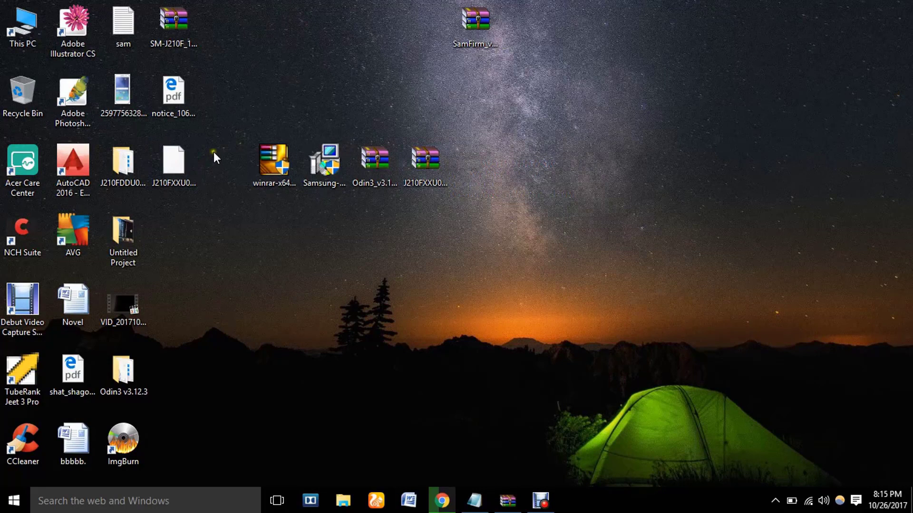
pyautogui.click(169, 161)
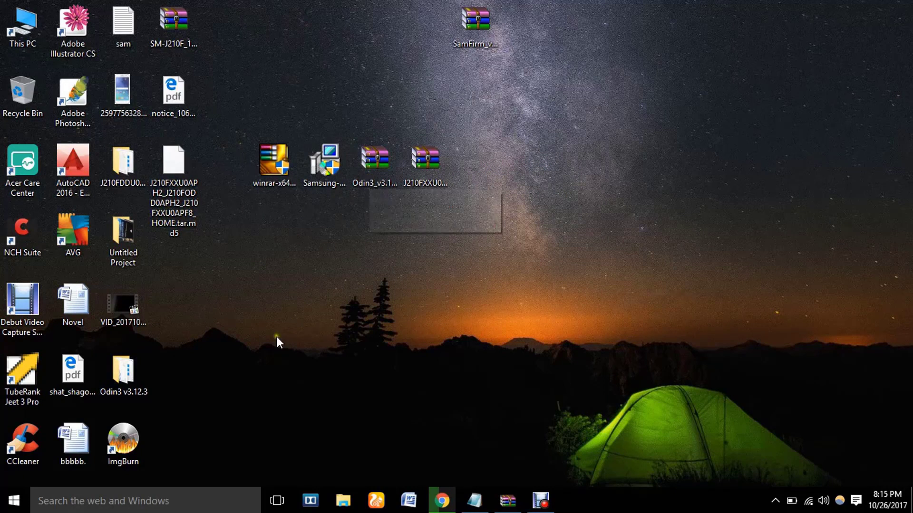
# Step: Open the extracted Odin3 folder and run the Odin3 v3.12.5 application as administrator
pyautogui.click(128, 381)
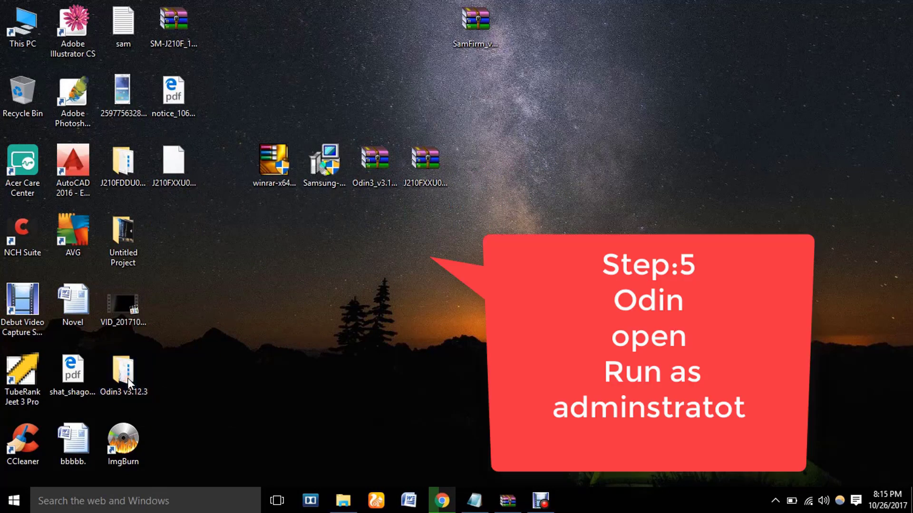
pyautogui.doubleClick(128, 380)
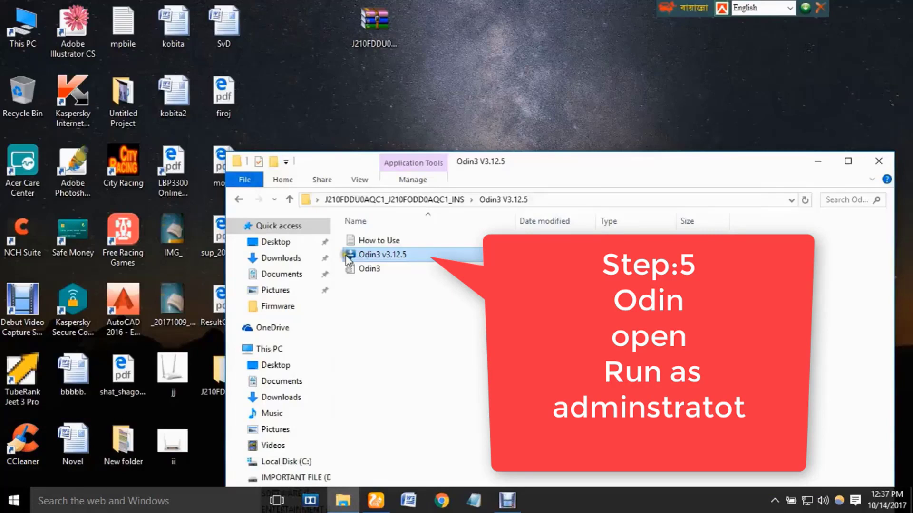
pyautogui.rightClick(389, 260)
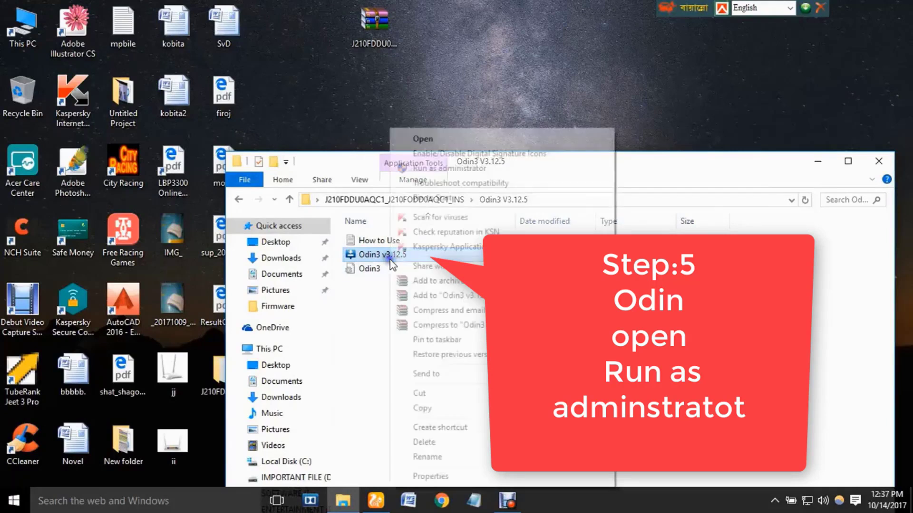
pyautogui.click(428, 174)
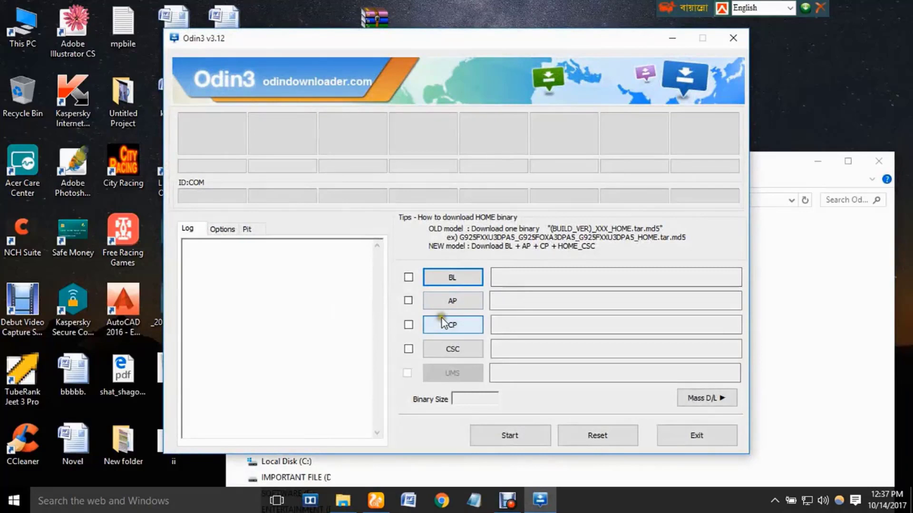
# Step: Load J210FDDU0AQC1_J210FODD0AQC1_J210FXXU0AQC2_HOME.tar.md5 as the AP file in Odin3 and start flashing the connected phone
pyautogui.click(454, 300)
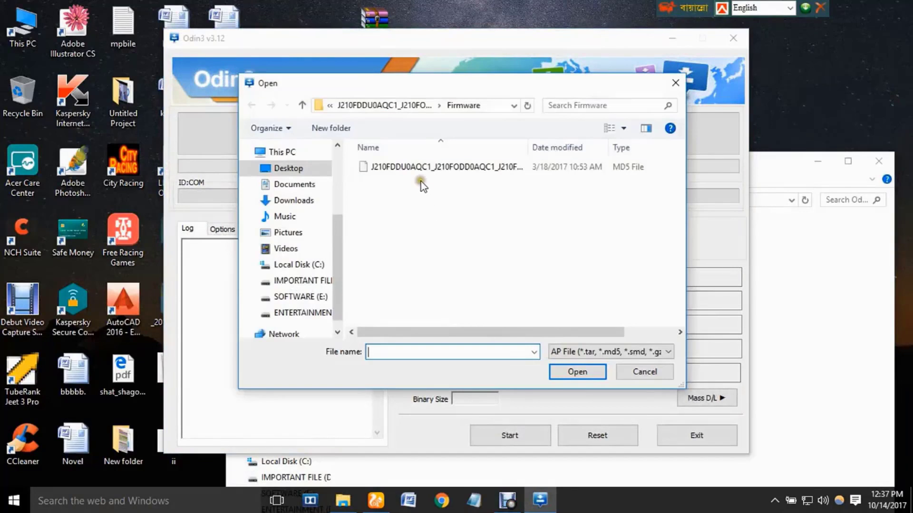
pyautogui.click(422, 168)
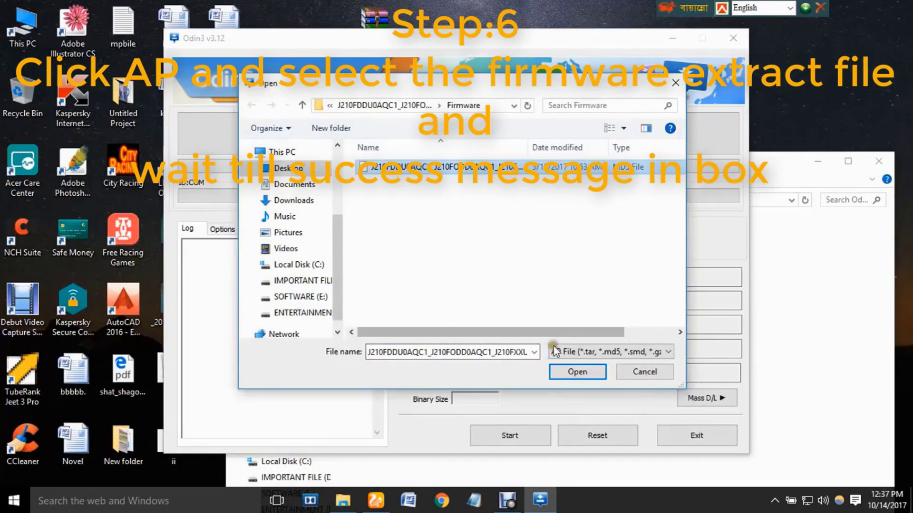
pyautogui.click(577, 372)
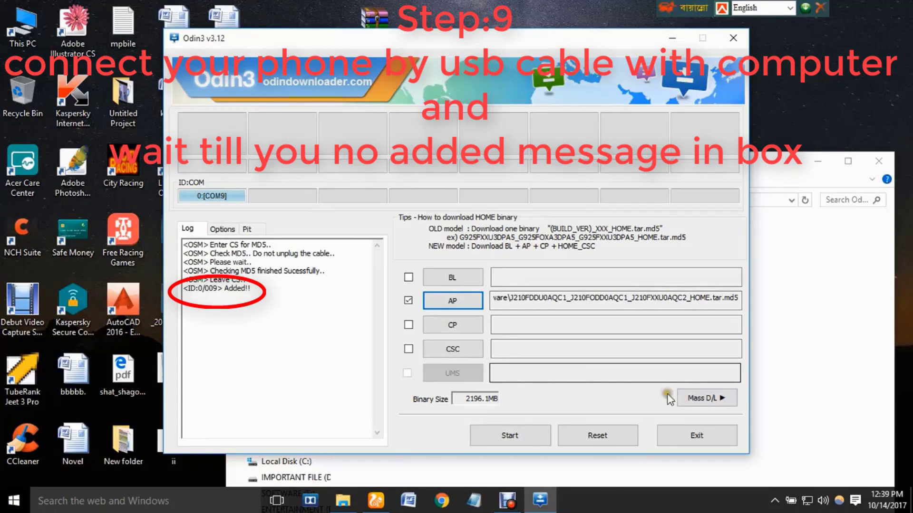
pyautogui.click(510, 444)
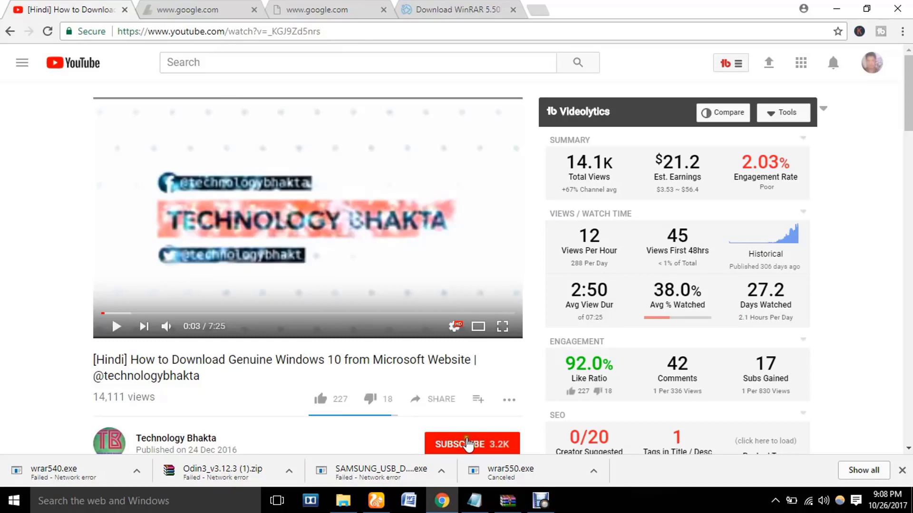
# Step: Switch to YouTube in Chrome and subscribe to the Technology Bhakta channel from its Windows 10 download video
pyautogui.click(499, 447)
pyautogui.scroll(-1, 499, 447)
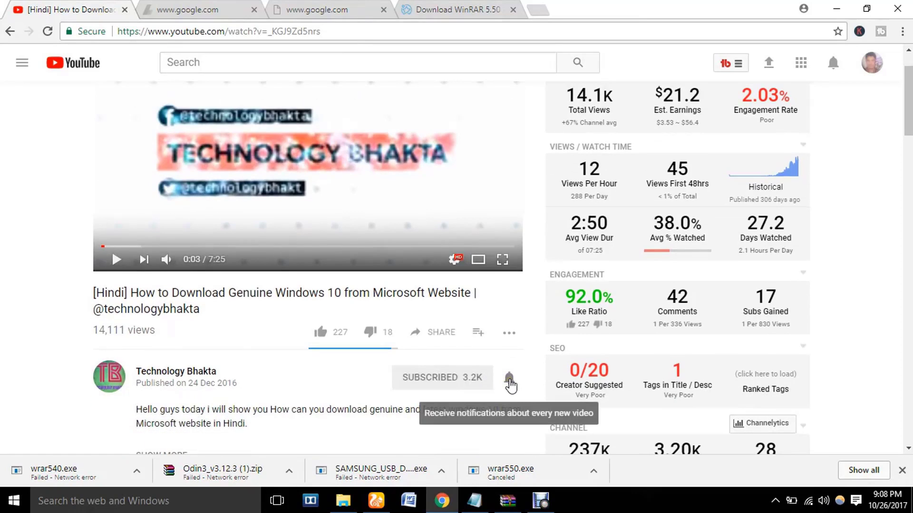